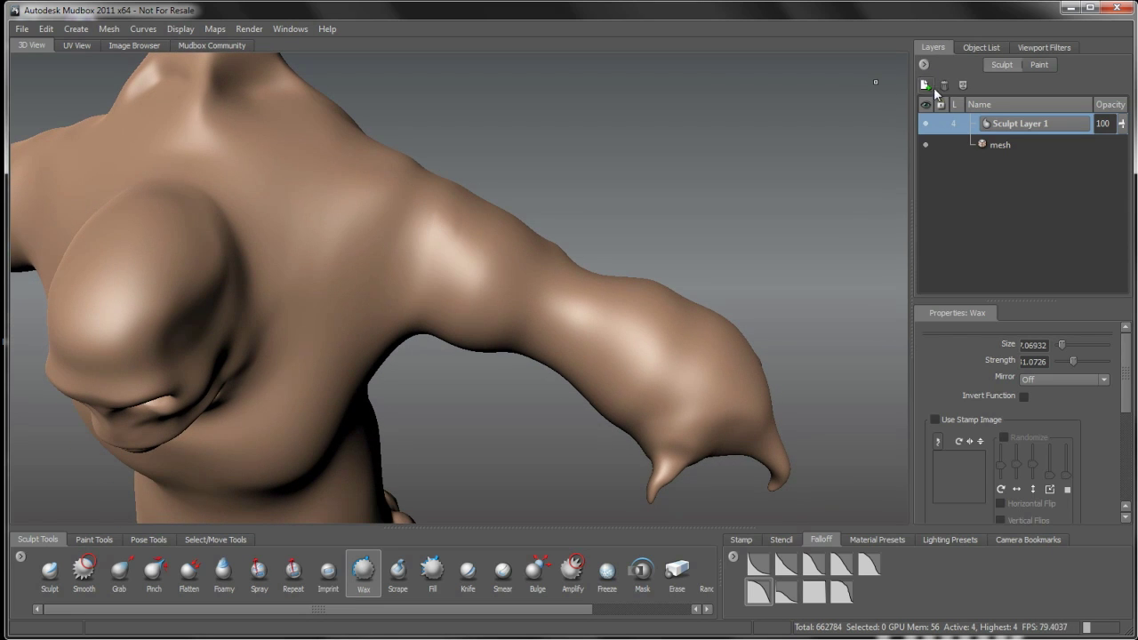
Create a new sculpt layer above Sculpt Layer 1 and name it L_Arm
left_click(925, 85)
double_click(1016, 124)
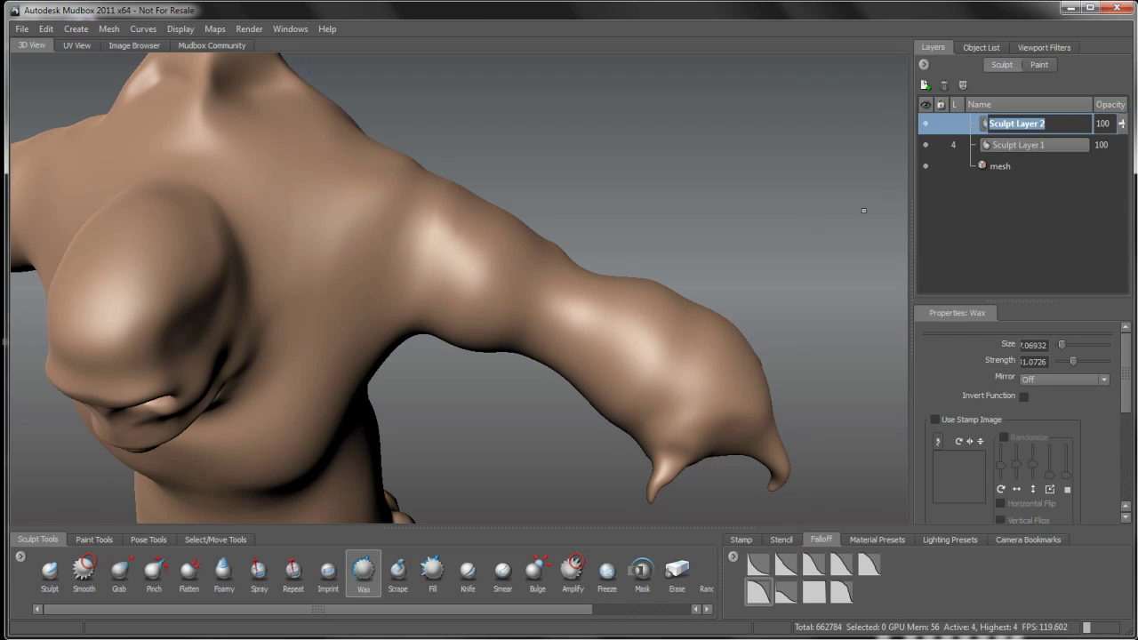
type("L_Arm")
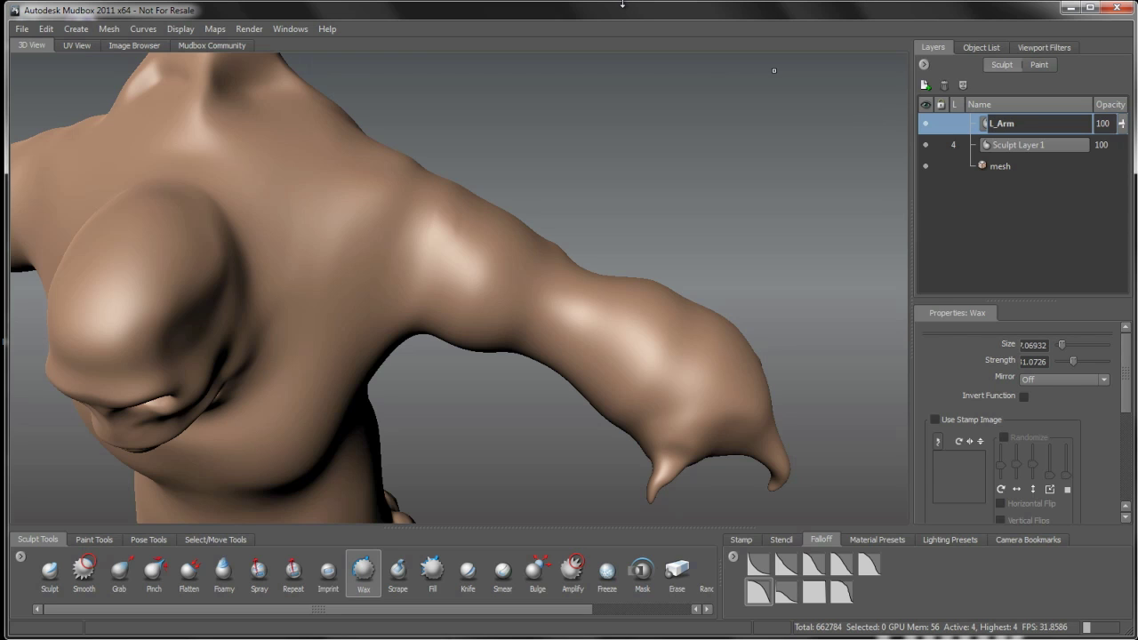
key("Return")
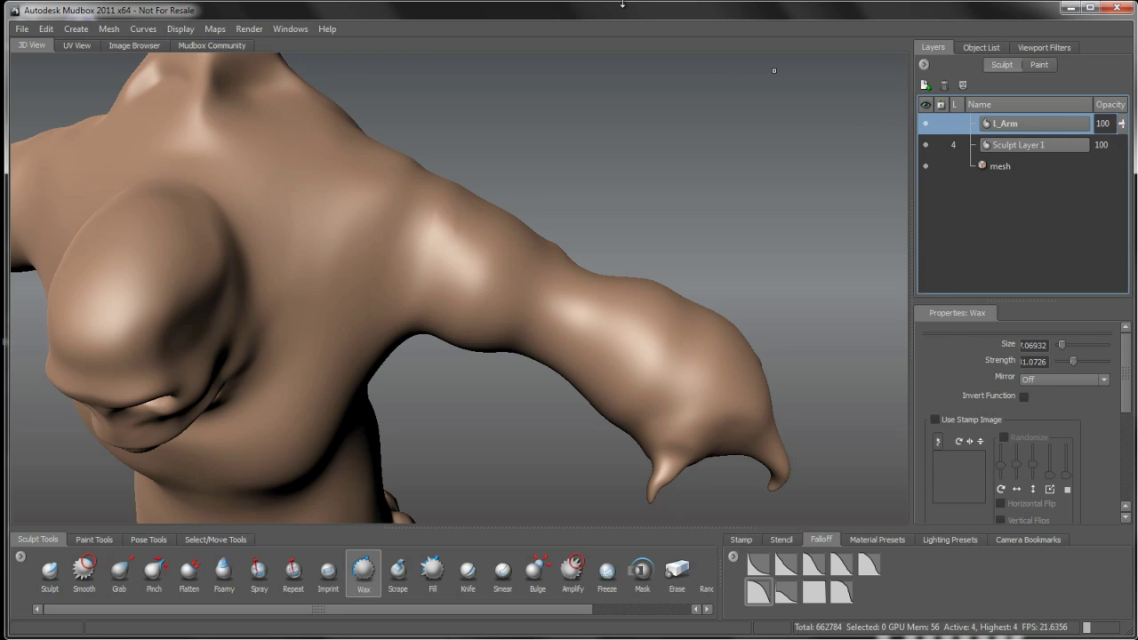
Build up a wide raised lump with the Wax tool across the top of the left upper arm, just below the shoulder
left_click_drag(474, 312, 485, 282, "alt")
right_click_drag(485, 281, 498, 335, "alt")
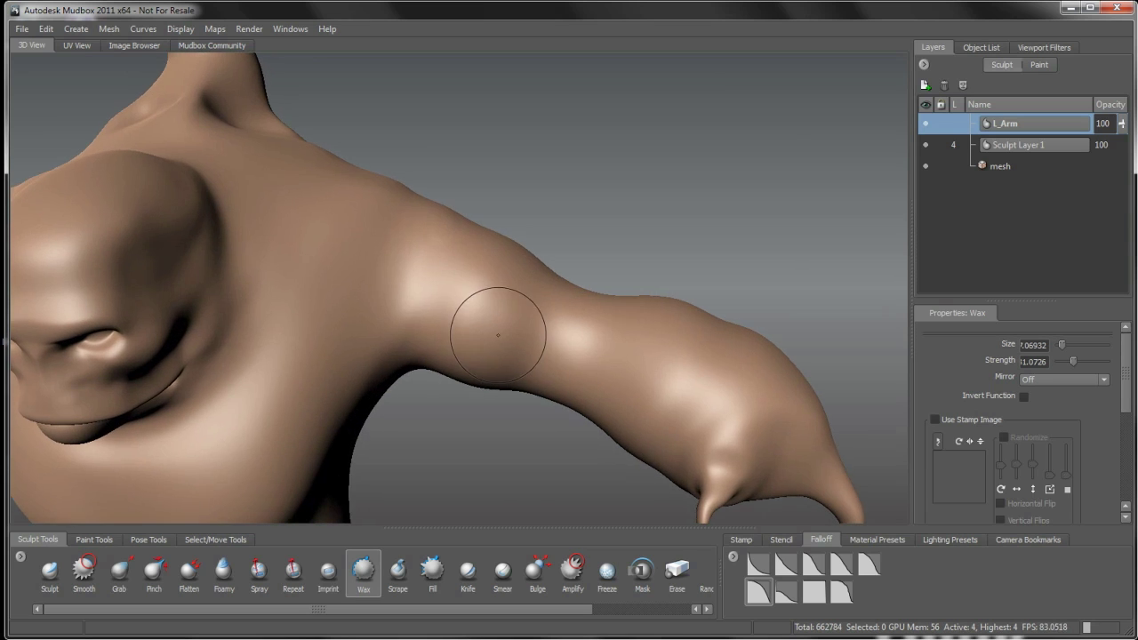
mouse_move(498, 335)
left_mouse_down("alt")
mouse_move(497, 299)
mouse_move(447, 382)
mouse_move(507, 343)
mouse_move(464, 344)
mouse_move(504, 340)
left_mouse_up("alt")
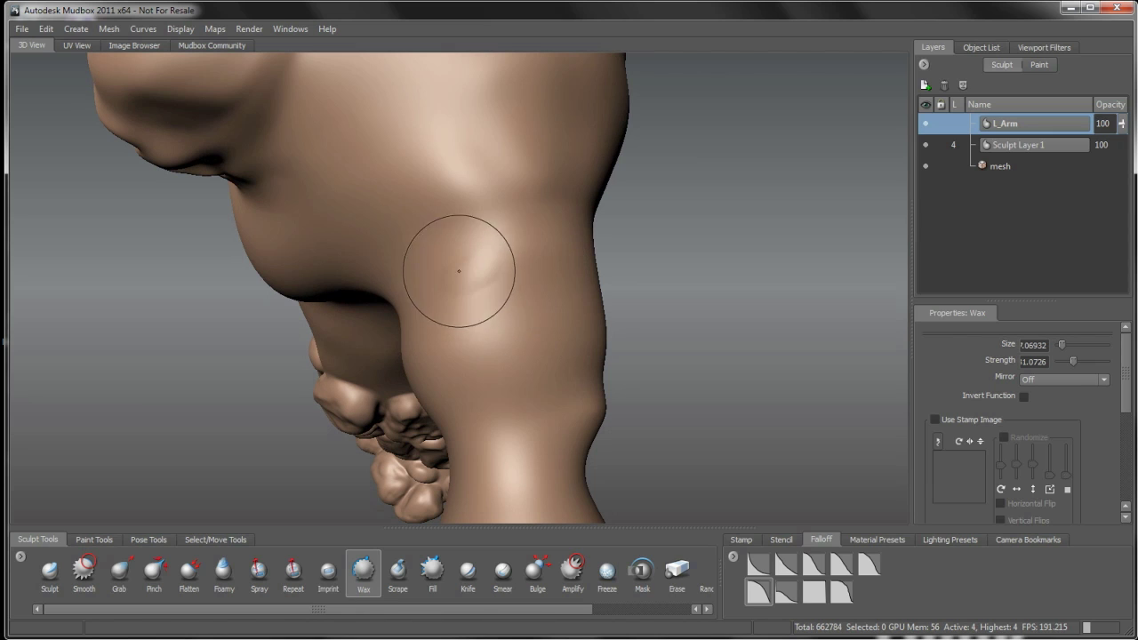
mouse_move(458, 271)
left_mouse_down()
mouse_move(454, 300)
mouse_move(455, 269)
left_mouse_up()
left_click_drag(527, 286, 525, 263, "alt")
left_click_drag(572, 302, 541, 325)
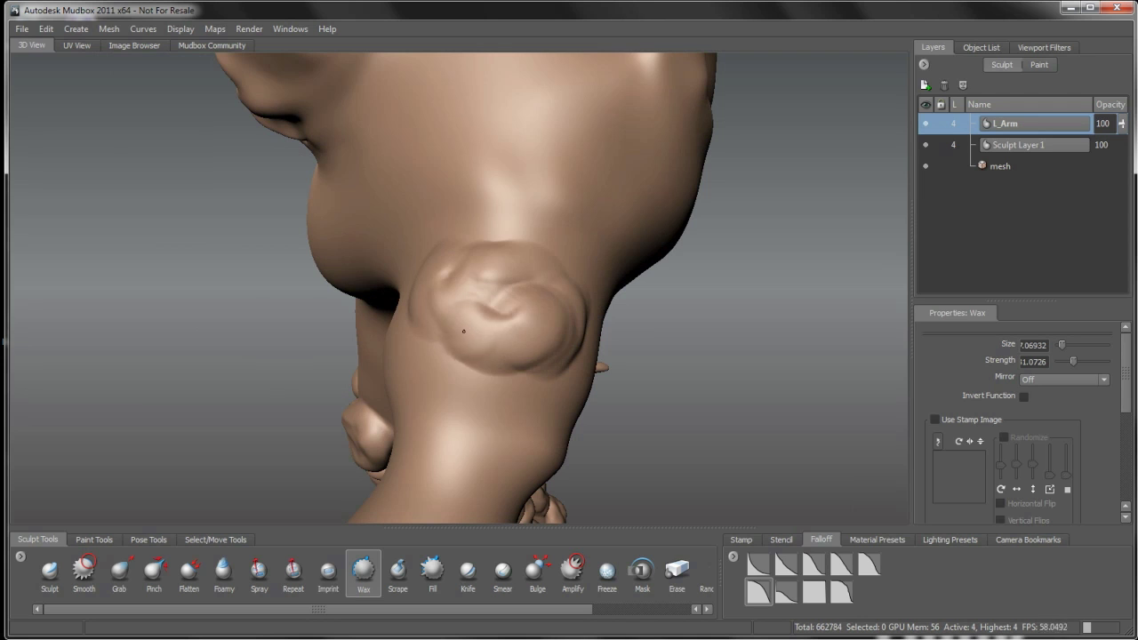
Thicken the upper-arm lump with Wax strokes from several sides, filling its surface and rounding its edges into a rock shape
left_click_drag(463, 332, 561, 330, "alt")
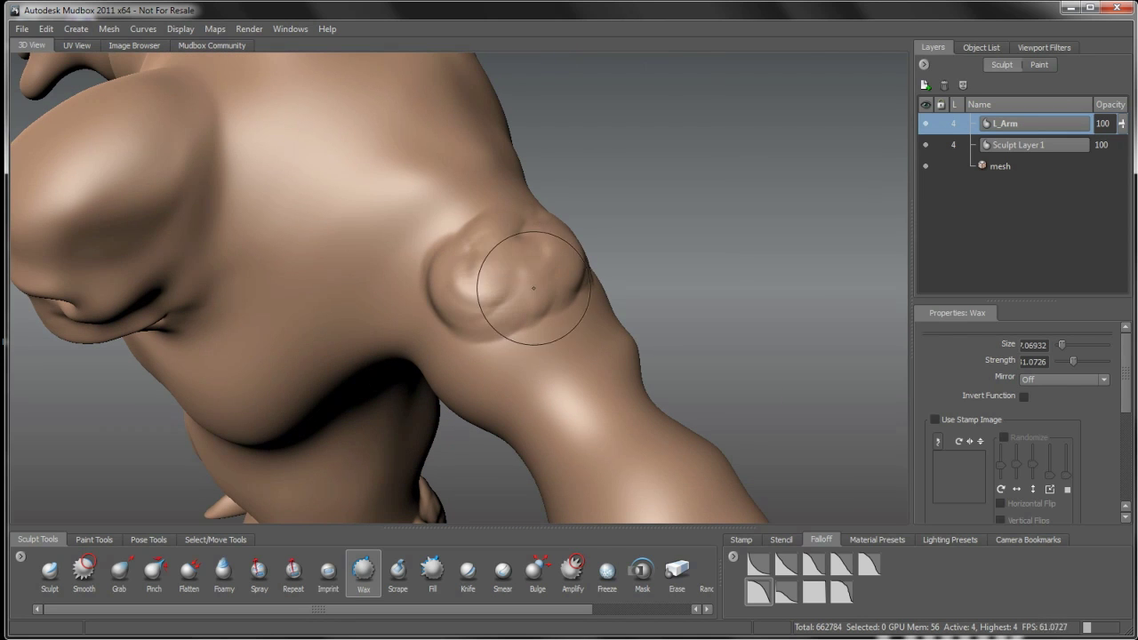
left_click_drag(533, 288, 468, 284, "alt")
left_click_drag(566, 320, 509, 321, "alt")
left_click_drag(408, 308, 521, 322, "alt")
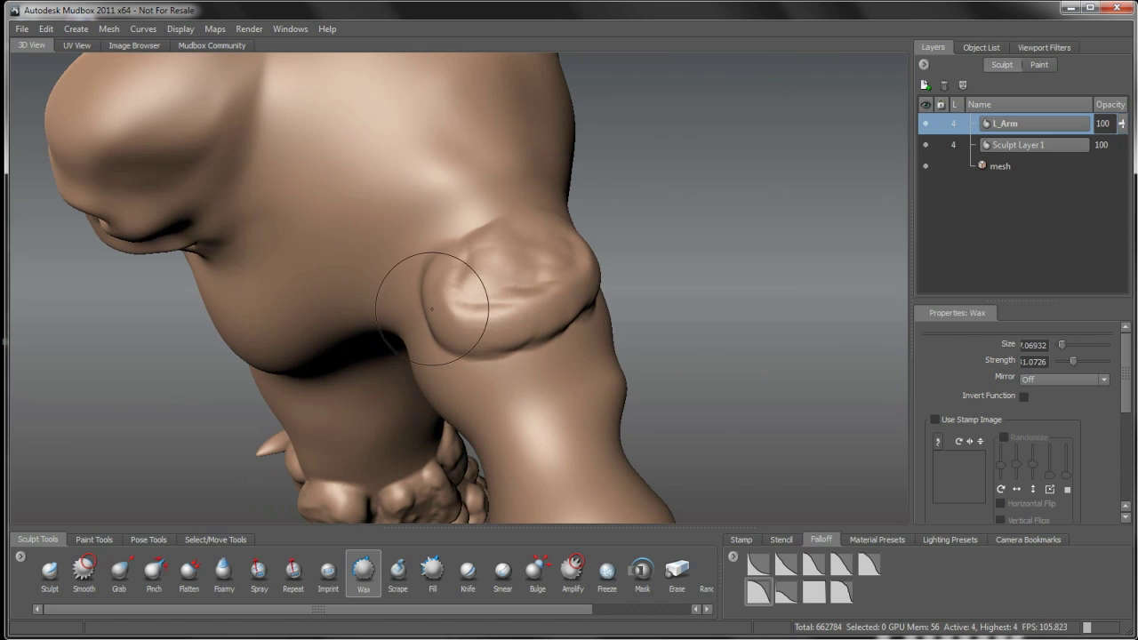
left_click_drag(432, 309, 486, 312, "alt")
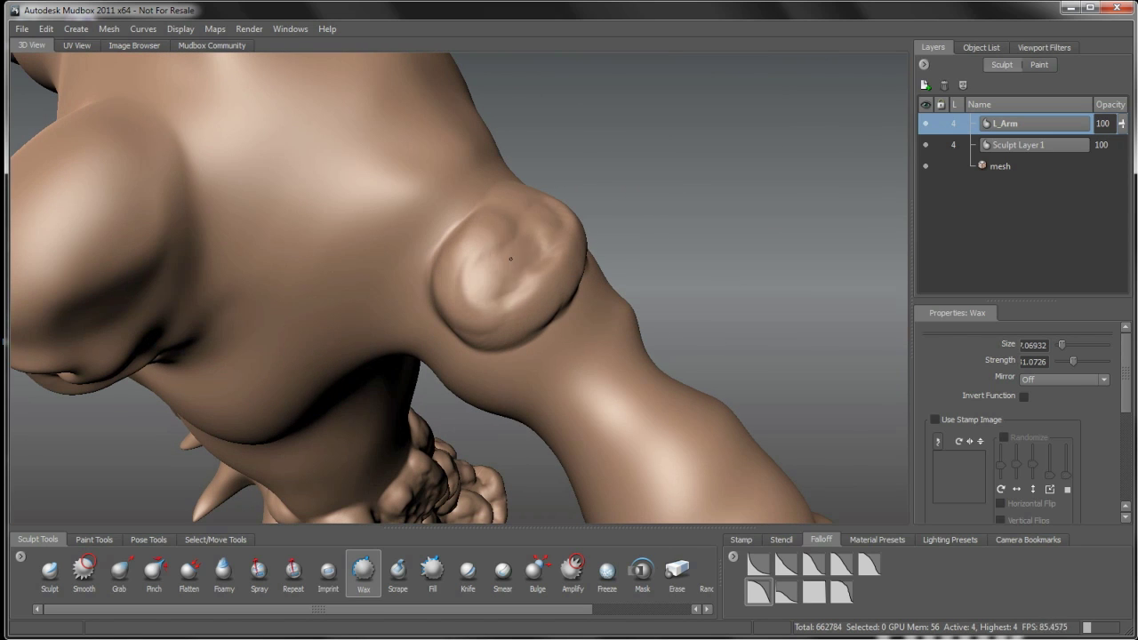
left_click_drag(510, 259, 363, 274, "alt")
left_click_drag(511, 318, 458, 225, "alt")
left_click_drag(389, 317, 478, 346, "alt")
left_click_drag(385, 335, 535, 323, "alt")
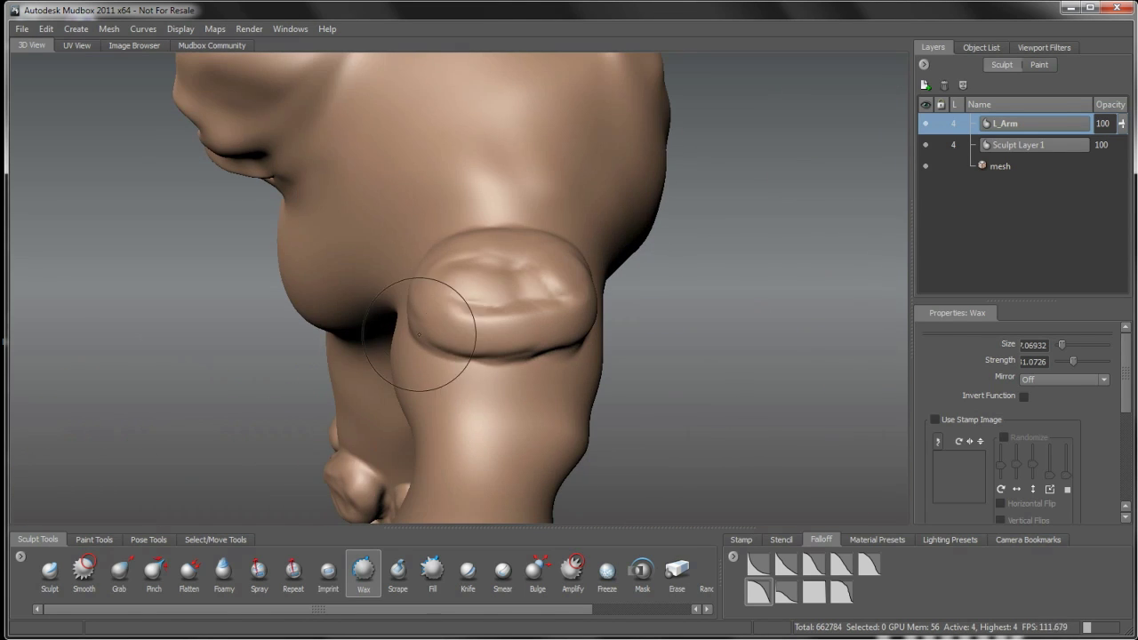
left_click_drag(419, 335, 513, 293, "alt")
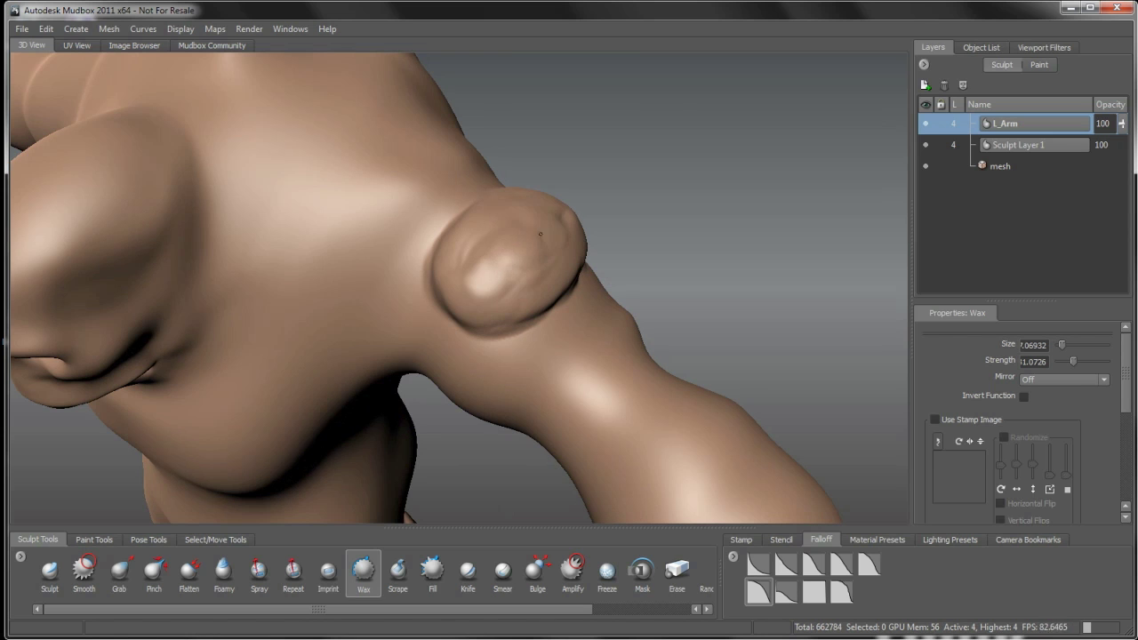
left_click_drag(555, 215, 524, 308, "alt")
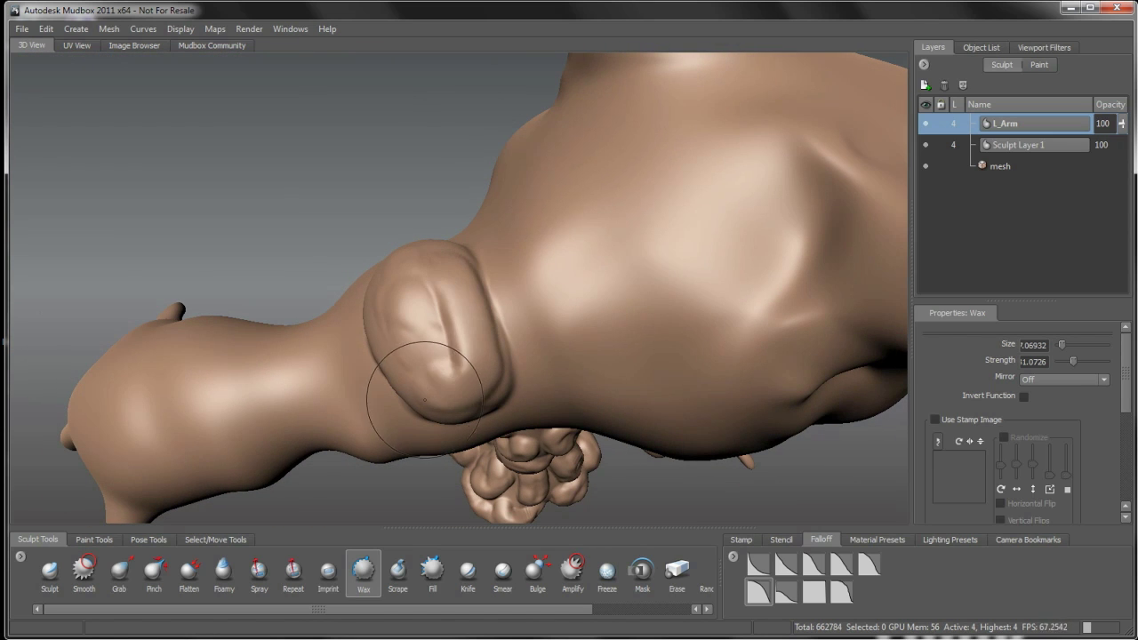
left_click_drag(423, 401, 462, 378, "alt")
Examine the rock lumps already sculpted on the creature's leg as reference for the arm
left_click_drag(384, 308, 605, 313, "alt")
right_click_drag(605, 313, 554, 337, "alt")
left_click_drag(553, 338, 653, 351, "alt")
middle_click_drag(653, 351, 662, 219, "alt")
left_click_drag(662, 218, 467, 264, "alt")
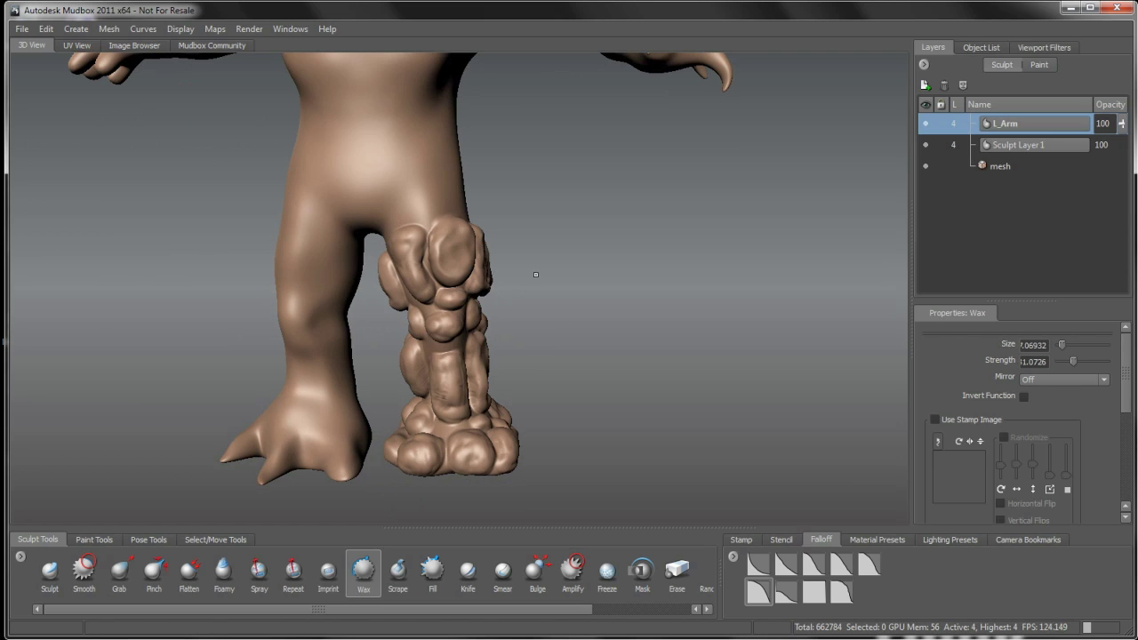
middle_click_drag(535, 274, 533, 340, "alt")
left_click_drag(534, 341, 536, 406, "alt")
middle_click_drag(536, 266, 490, 326, "alt")
right_click_drag(490, 325, 502, 389, "alt")
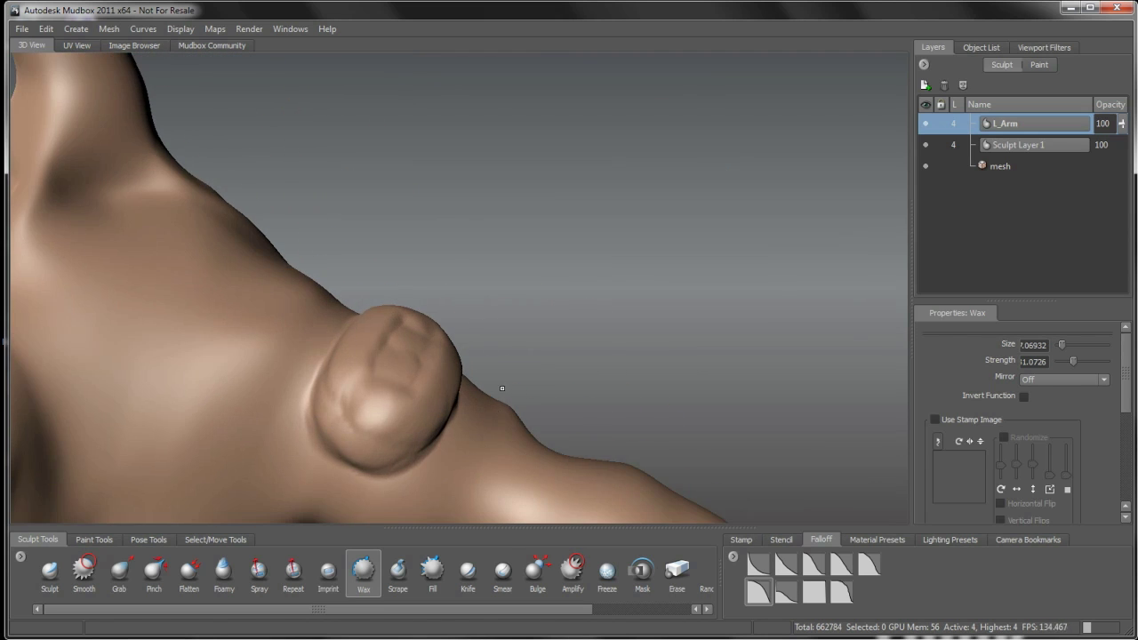
Sculpt a second rock lump with Wax on top of the shoulder and add more Wax to the first lump's outer surface
mouse_move(502, 389)
left_mouse_down("alt")
mouse_move(337, 373)
mouse_move(482, 190)
mouse_move(487, 230)
mouse_move(515, 237)
mouse_move(554, 308)
left_mouse_up("alt")
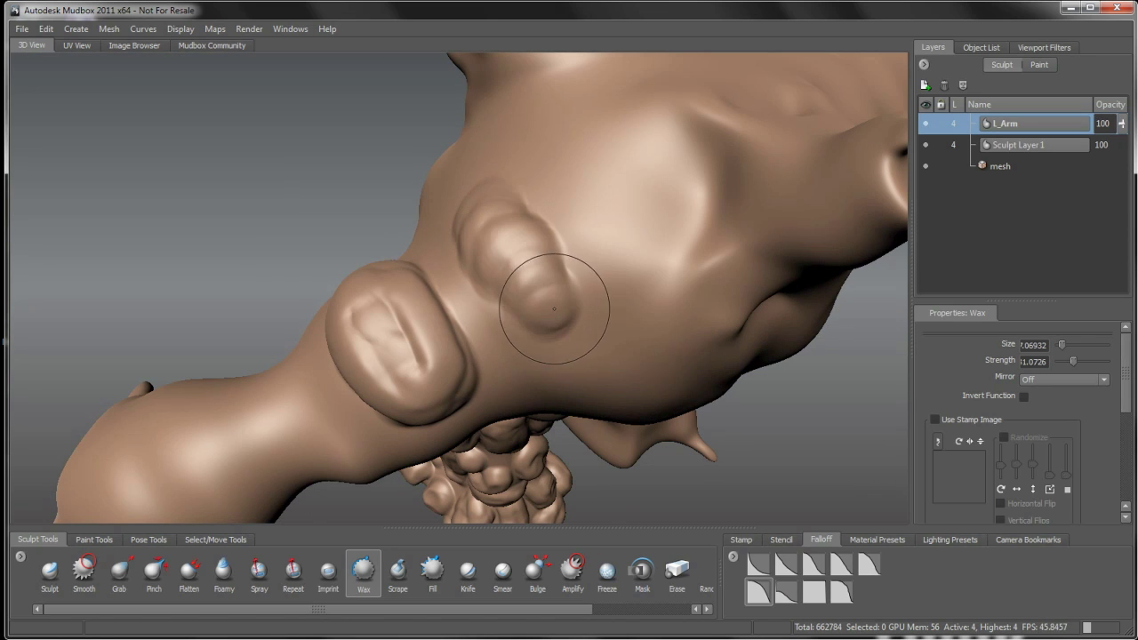
mouse_move(511, 276)
left_mouse_down()
mouse_move(502, 293)
mouse_move(593, 282)
mouse_move(525, 194)
mouse_move(569, 306)
mouse_move(471, 267)
mouse_move(533, 320)
mouse_move(539, 199)
mouse_move(579, 287)
mouse_move(523, 206)
mouse_move(497, 233)
left_mouse_up()
mouse_move(499, 257)
left_mouse_down("alt")
mouse_move(498, 287)
mouse_move(540, 287)
left_mouse_up("alt")
mouse_move(460, 420)
left_mouse_down("alt")
mouse_move(571, 427)
mouse_move(467, 347)
mouse_move(495, 337)
mouse_move(524, 364)
mouse_move(494, 386)
left_mouse_up("alt")
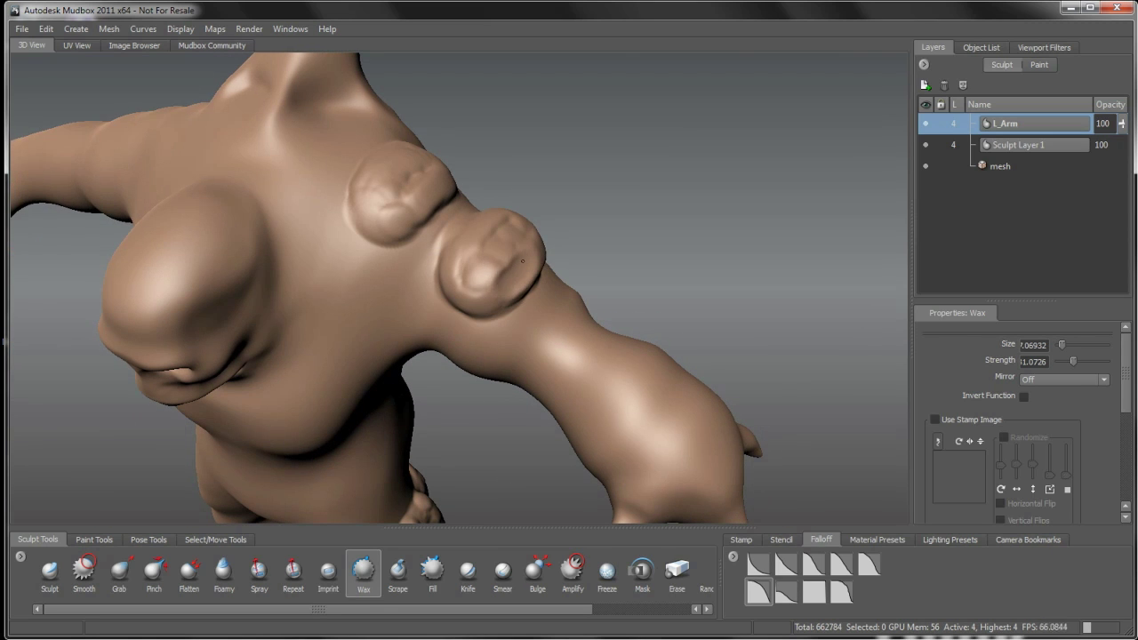
mouse_move(528, 257)
left_mouse_down()
mouse_move(490, 267)
mouse_move(485, 287)
mouse_move(525, 237)
left_mouse_up()
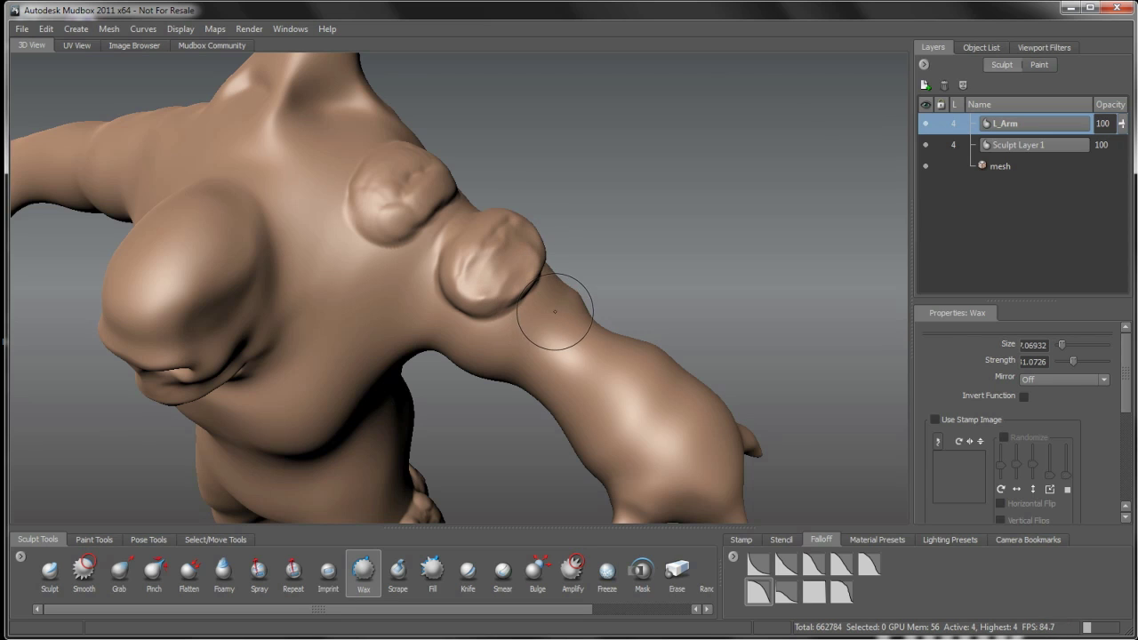
left_click_drag(554, 311, 478, 285, "alt")
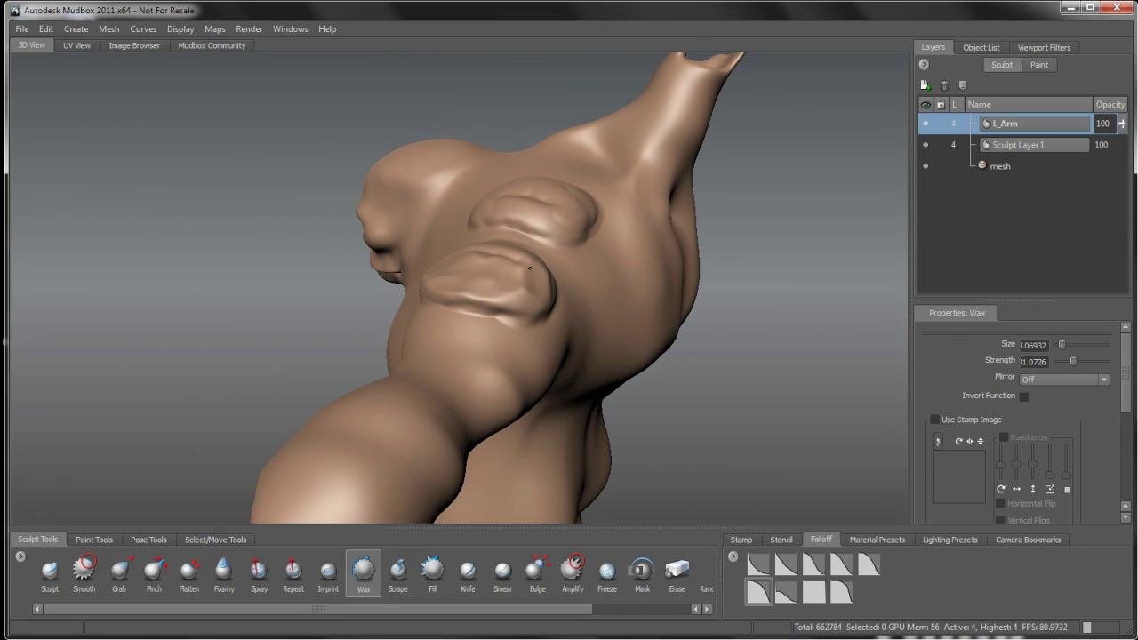
Sculpt two stacked rounded lumps with Wax on the front of the upper arm, beneath the first large lump
mouse_move(472, 329)
left_mouse_down("alt")
mouse_move(658, 350)
mouse_move(605, 293)
mouse_move(584, 316)
mouse_move(488, 350)
mouse_move(459, 319)
left_mouse_up("alt")
left_click(426, 325)
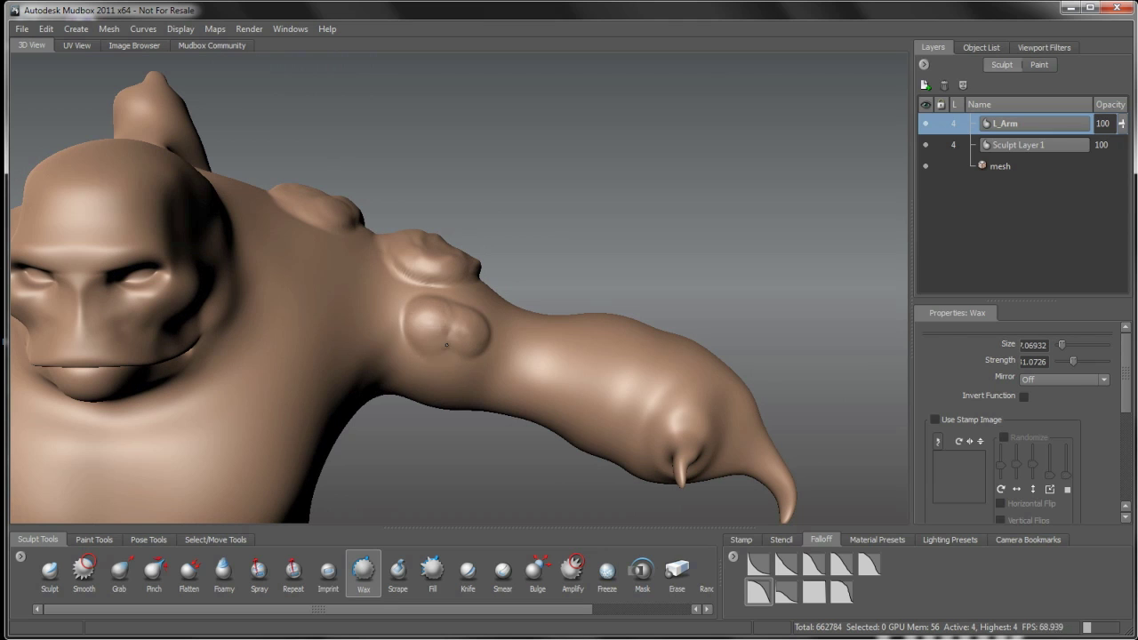
left_click_drag(459, 310, 422, 316, "alt")
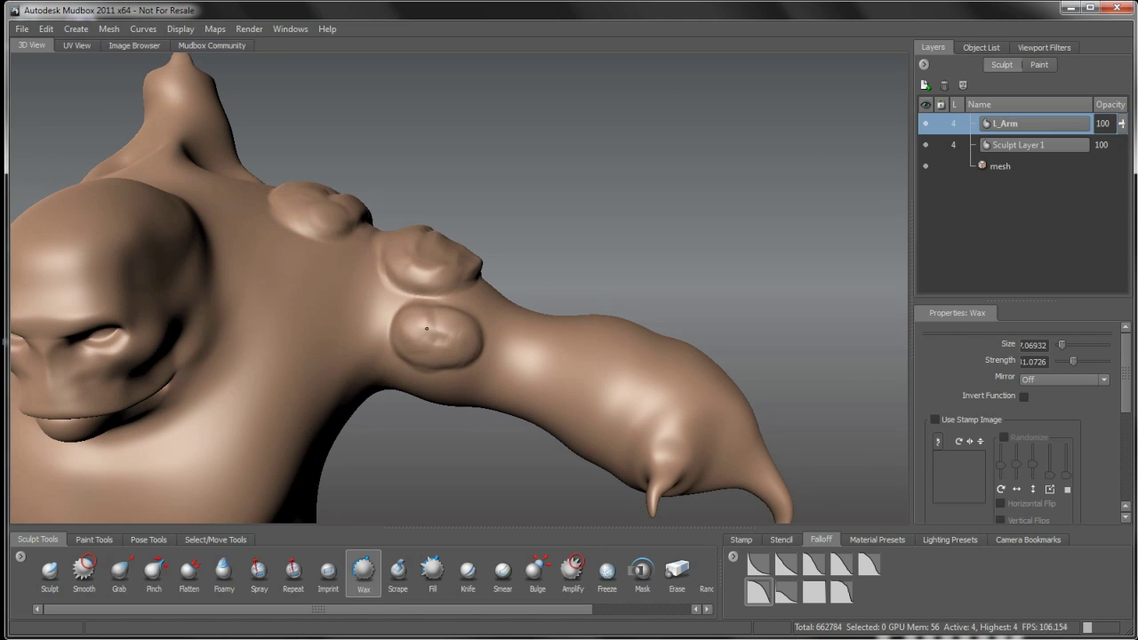
left_click_drag(459, 372, 409, 341, "alt")
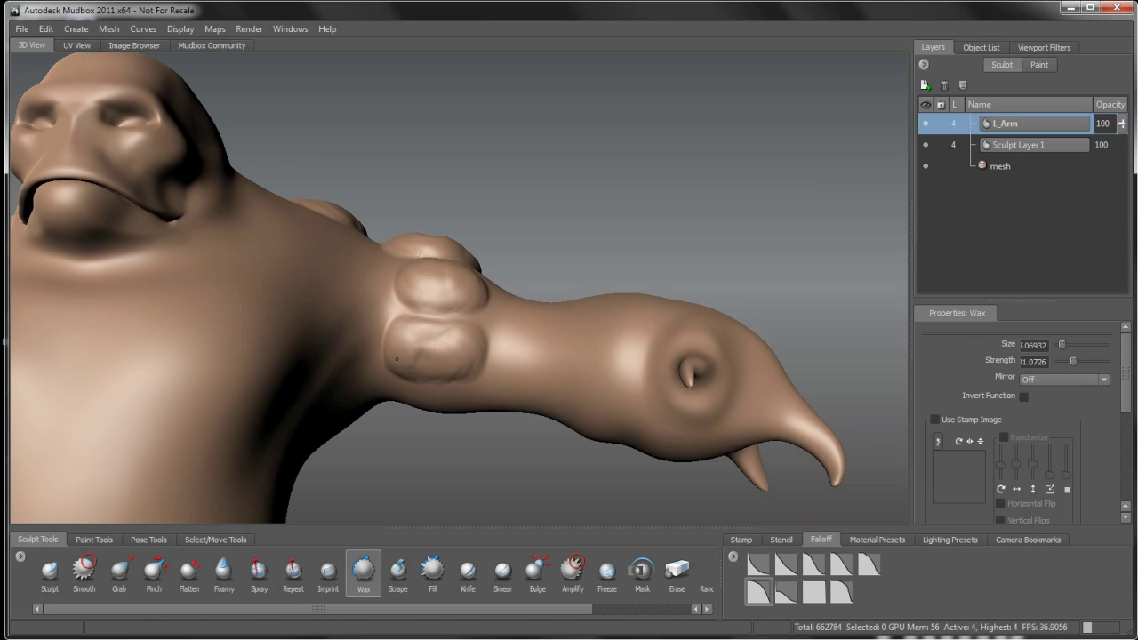
left_click_drag(456, 343, 452, 357, "alt")
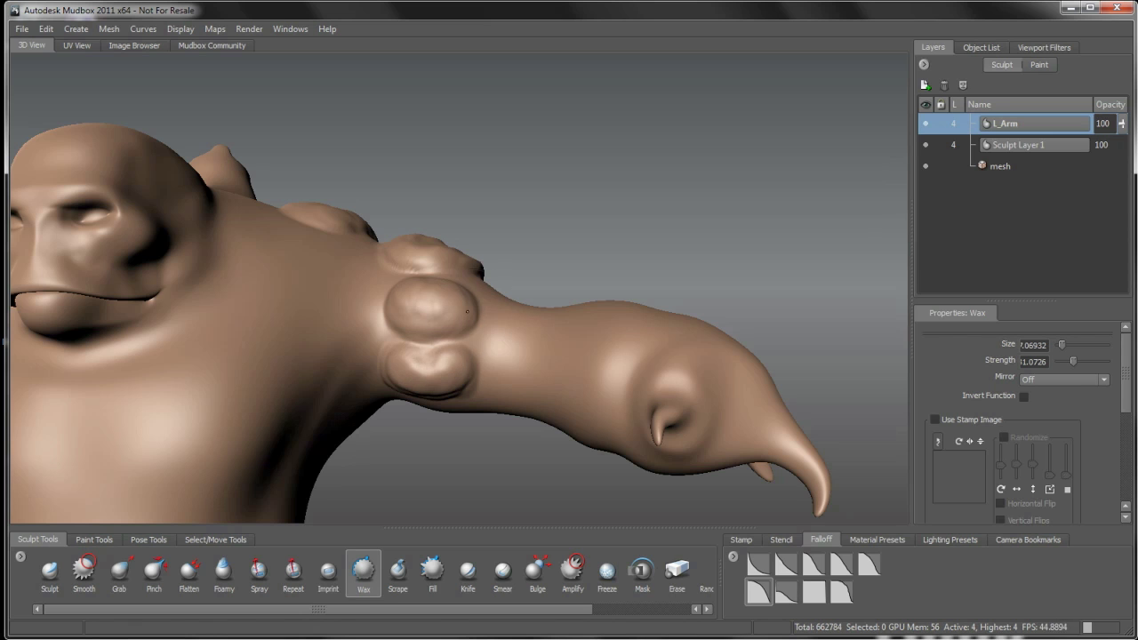
Build another large rock lump with Wax on the top and outer side of the arm, between the first lump and the forearm
mouse_move(453, 323)
left_mouse_down("alt")
mouse_move(415, 329)
mouse_move(447, 316)
mouse_move(407, 348)
mouse_move(423, 369)
mouse_move(405, 351)
mouse_move(456, 366)
mouse_move(401, 378)
mouse_move(376, 298)
left_mouse_up("alt")
left_click_drag(487, 328, 446, 352, "alt")
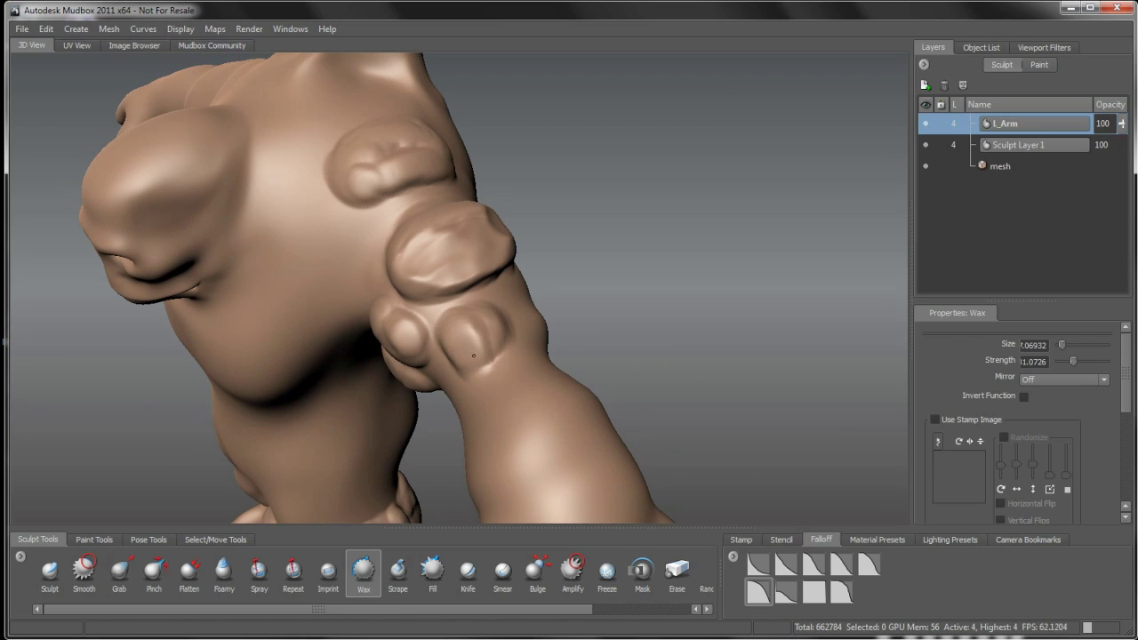
left_click_drag(488, 336, 501, 320, "alt")
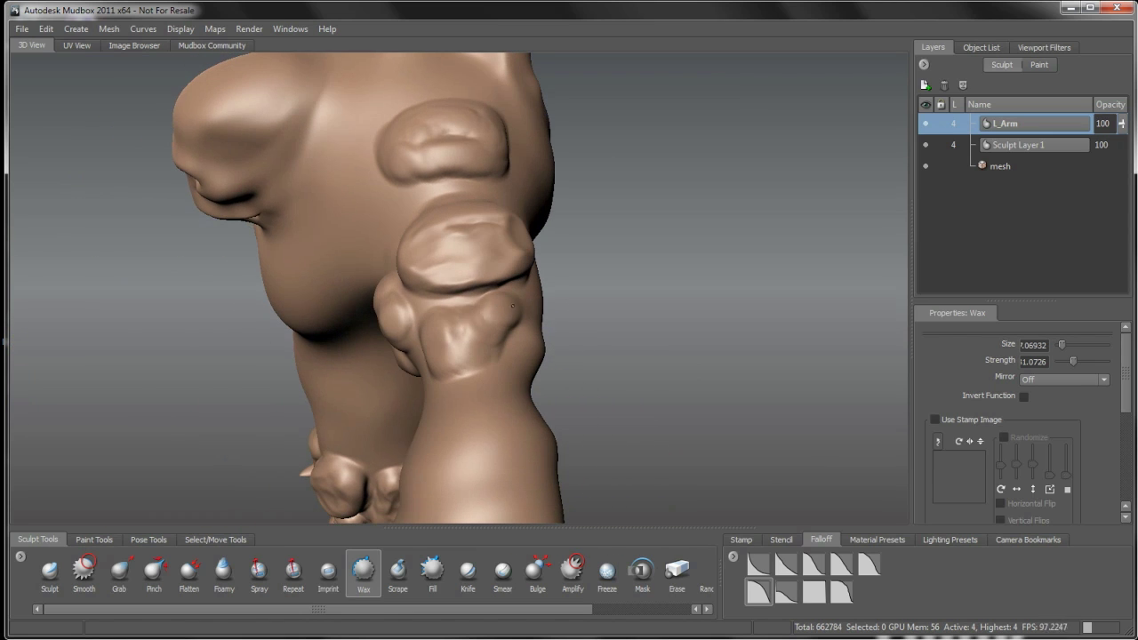
mouse_move(440, 348)
left_mouse_down("alt")
mouse_move(466, 331)
mouse_move(454, 307)
mouse_move(452, 352)
mouse_move(497, 327)
mouse_move(461, 330)
mouse_move(485, 305)
left_mouse_up("alt")
left_click_drag(515, 344, 515, 301, "alt")
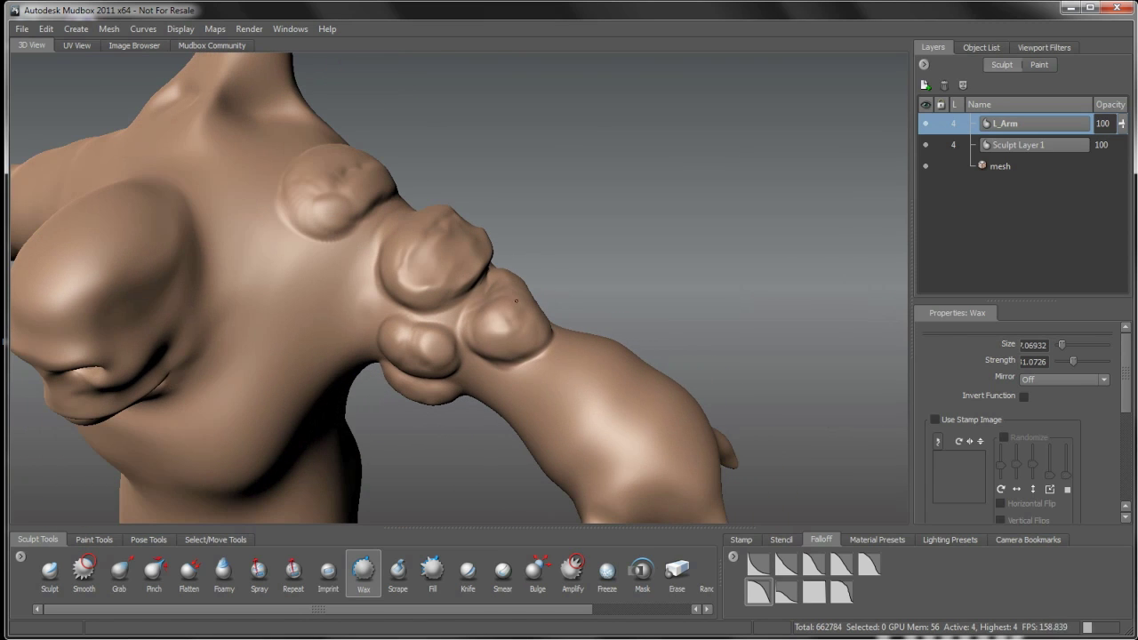
mouse_move(530, 343)
left_mouse_down("alt")
mouse_move(527, 303)
mouse_move(490, 313)
left_mouse_up("alt")
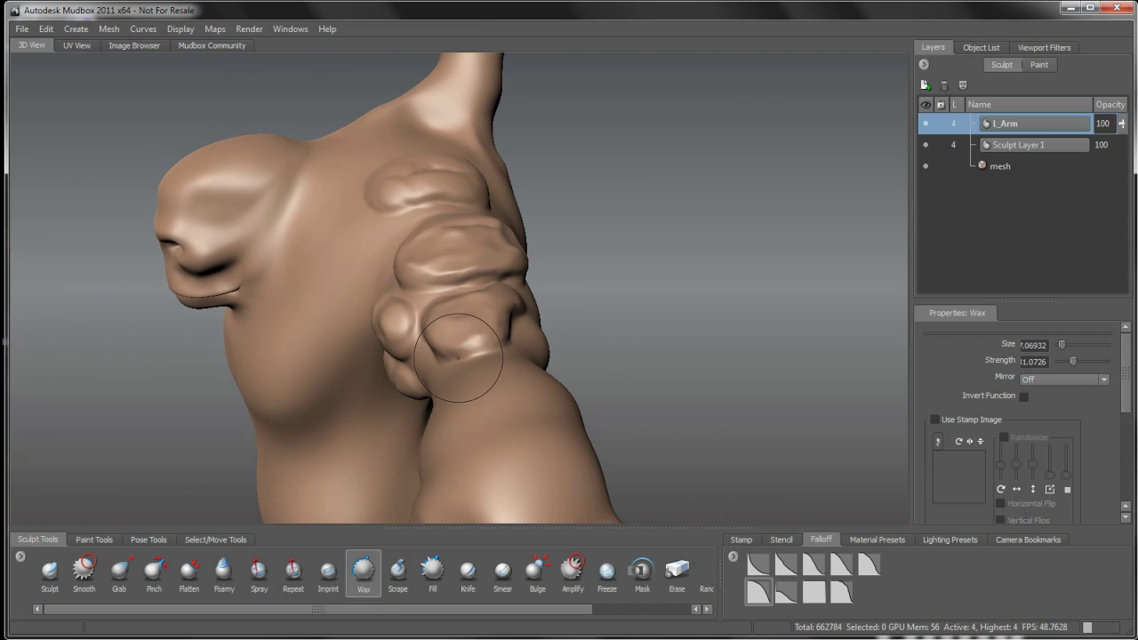
Reduce the Wax brush size and add three small round lumps on the front of the arm beside the larger rocks
mouse_move(466, 350)
left_mouse_down("alt")
mouse_move(540, 308)
mouse_move(513, 305)
mouse_move(551, 347)
mouse_move(420, 367)
left_mouse_up("alt")
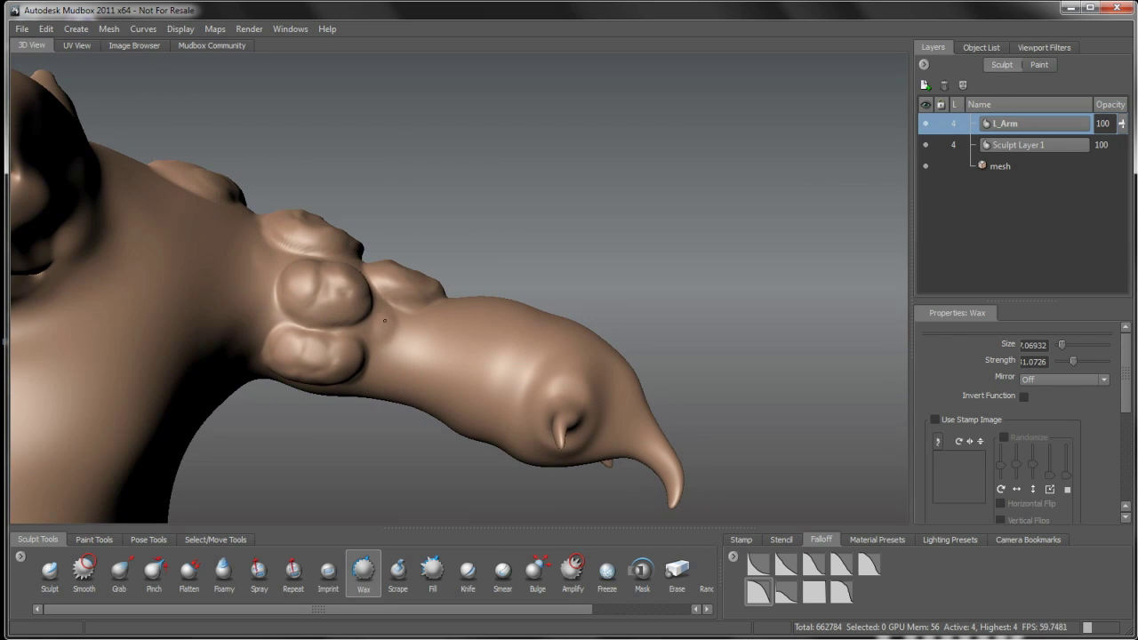
key("b")
mouse_move(397, 341)
left_mouse_down()
mouse_move(364, 340)
mouse_move(399, 358)
left_mouse_up()
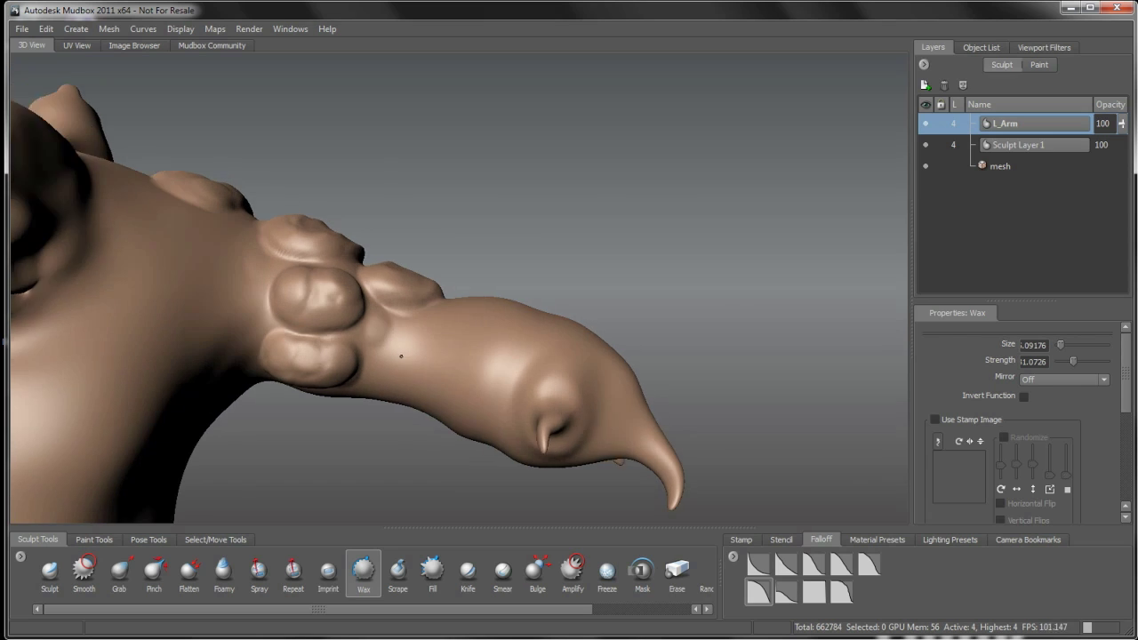
right_click_drag(399, 359, 431, 384, "alt")
mouse_move(430, 384)
left_mouse_down("alt")
mouse_move(429, 305)
mouse_move(400, 312)
mouse_move(409, 323)
mouse_move(469, 293)
mouse_move(460, 308)
left_mouse_up("alt")
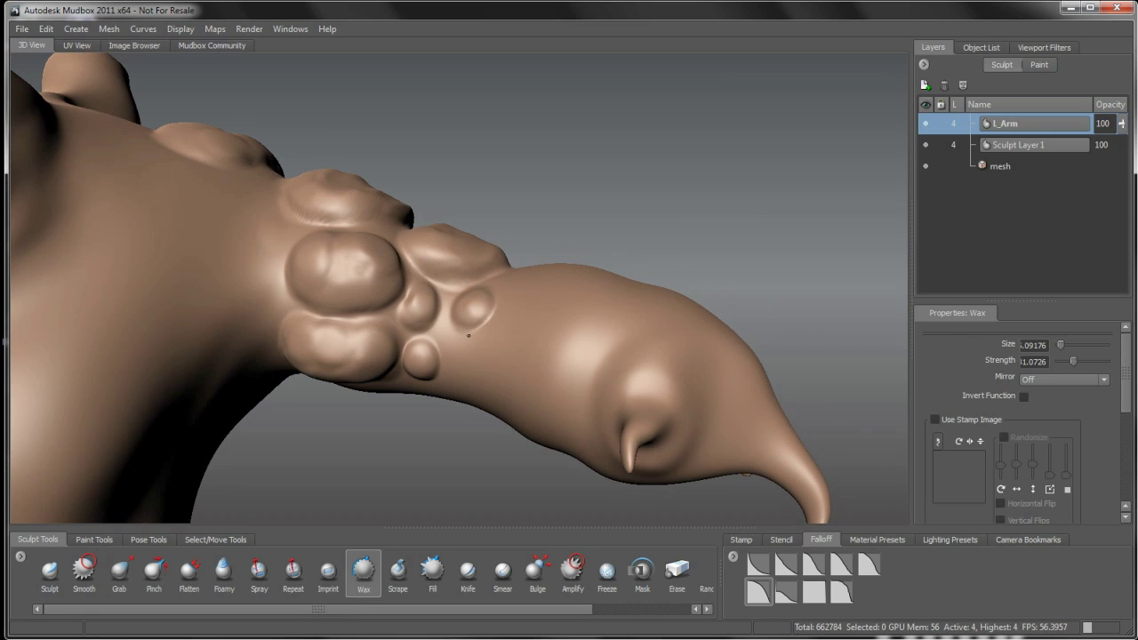
left_click_drag(466, 350, 507, 330, "alt")
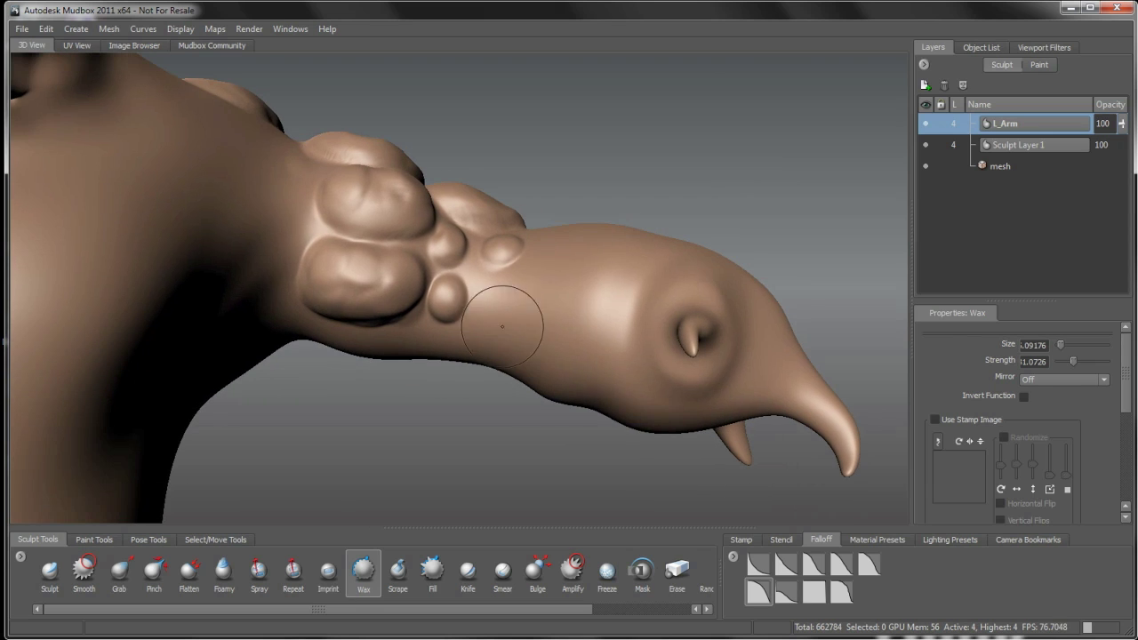
Sculpt an elongated lump with Wax along the underside of the upper arm, below the stacked front lumps
mouse_move(533, 254)
left_mouse_down("alt")
mouse_move(396, 308)
mouse_move(421, 276)
mouse_move(340, 269)
left_mouse_up("alt")
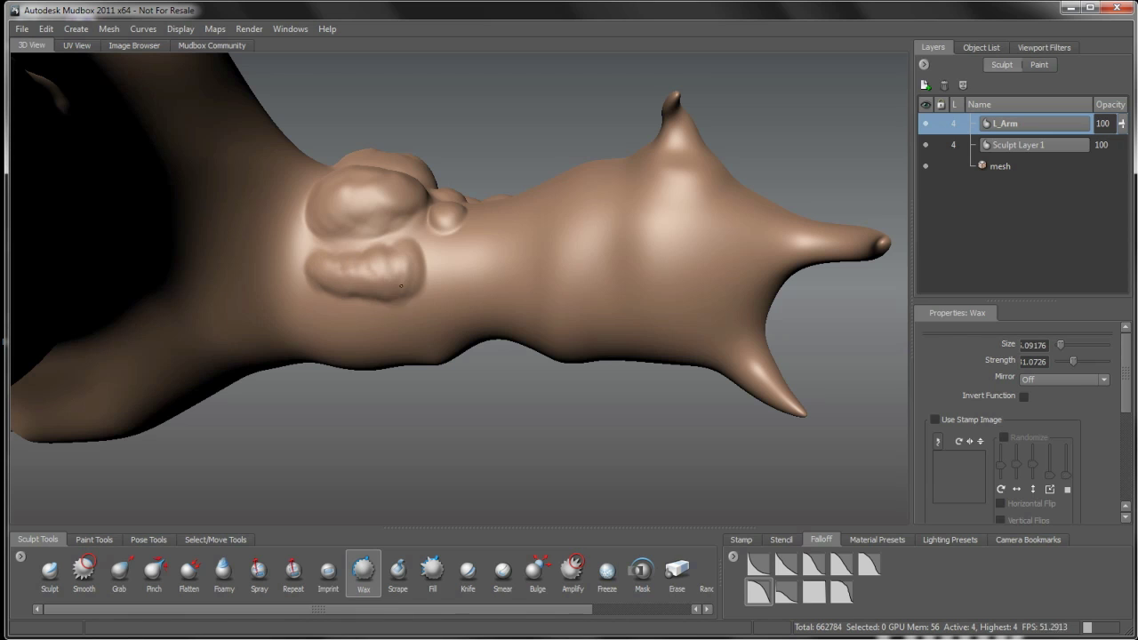
left_click_drag(312, 265, 393, 257)
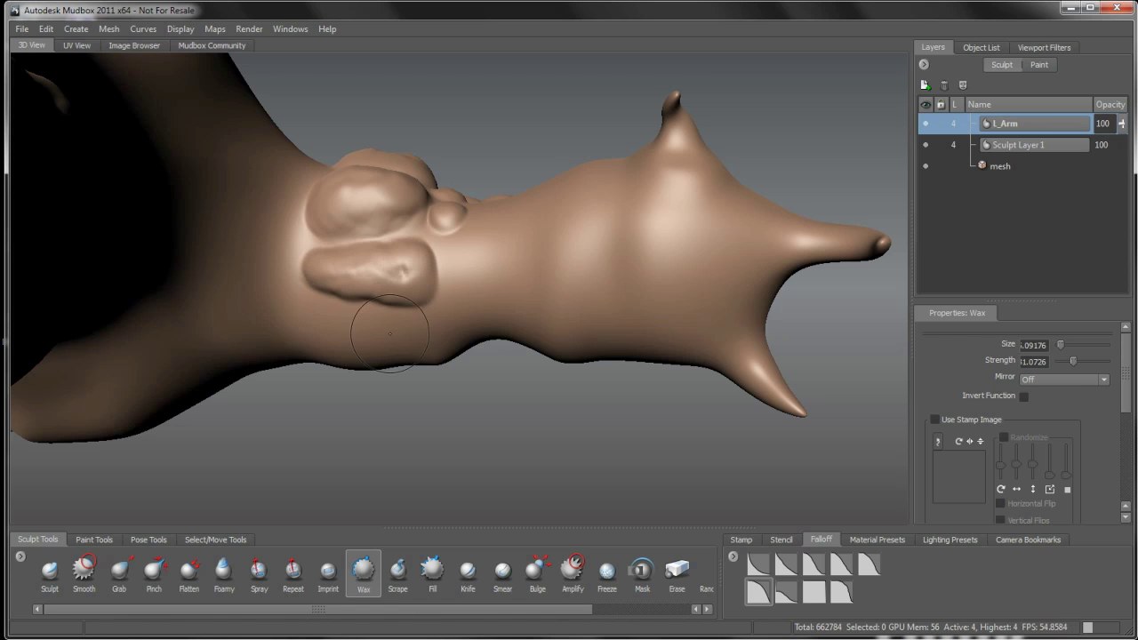
mouse_move(391, 330)
left_mouse_down("alt")
mouse_move(338, 297)
mouse_move(332, 310)
mouse_move(422, 293)
mouse_move(316, 307)
mouse_move(356, 351)
mouse_move(399, 283)
mouse_move(424, 298)
mouse_move(414, 276)
mouse_move(398, 313)
mouse_move(338, 329)
mouse_move(307, 302)
mouse_move(400, 346)
mouse_move(308, 318)
mouse_move(389, 287)
mouse_move(346, 441)
left_mouse_up("alt")
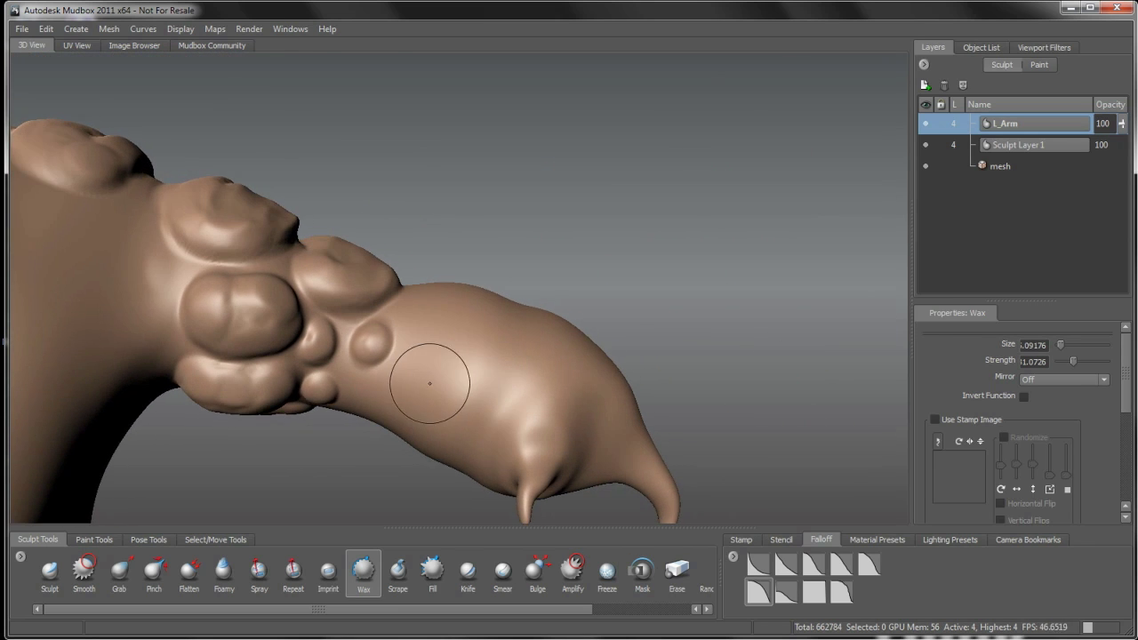
mouse_move(430, 383)
left_mouse_down("alt")
mouse_move(453, 401)
mouse_move(417, 409)
left_mouse_up("alt")
right_click_drag(417, 409, 488, 333, "alt")
left_click_drag(488, 333, 495, 368, "alt")
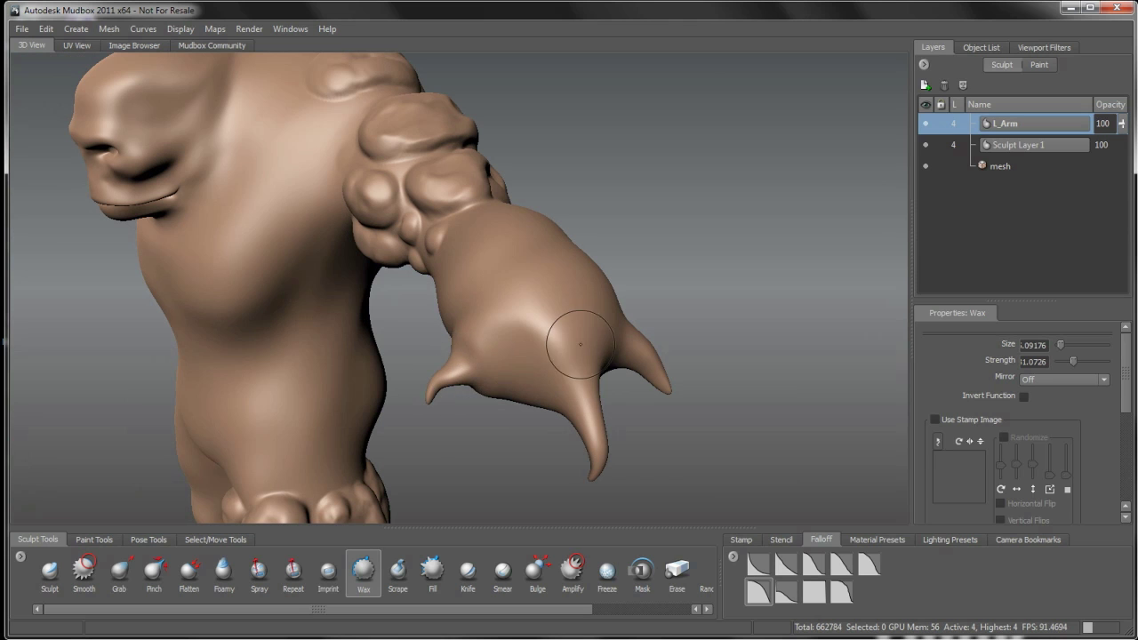
mouse_move(609, 386)
left_mouse_down("alt")
mouse_move(576, 341)
mouse_move(543, 330)
mouse_move(541, 293)
mouse_move(538, 323)
mouse_move(539, 297)
mouse_move(527, 312)
mouse_move(522, 274)
mouse_move(561, 350)
mouse_move(554, 373)
mouse_move(533, 371)
mouse_move(527, 352)
mouse_move(484, 409)
mouse_move(564, 343)
mouse_move(568, 372)
left_mouse_up("alt")
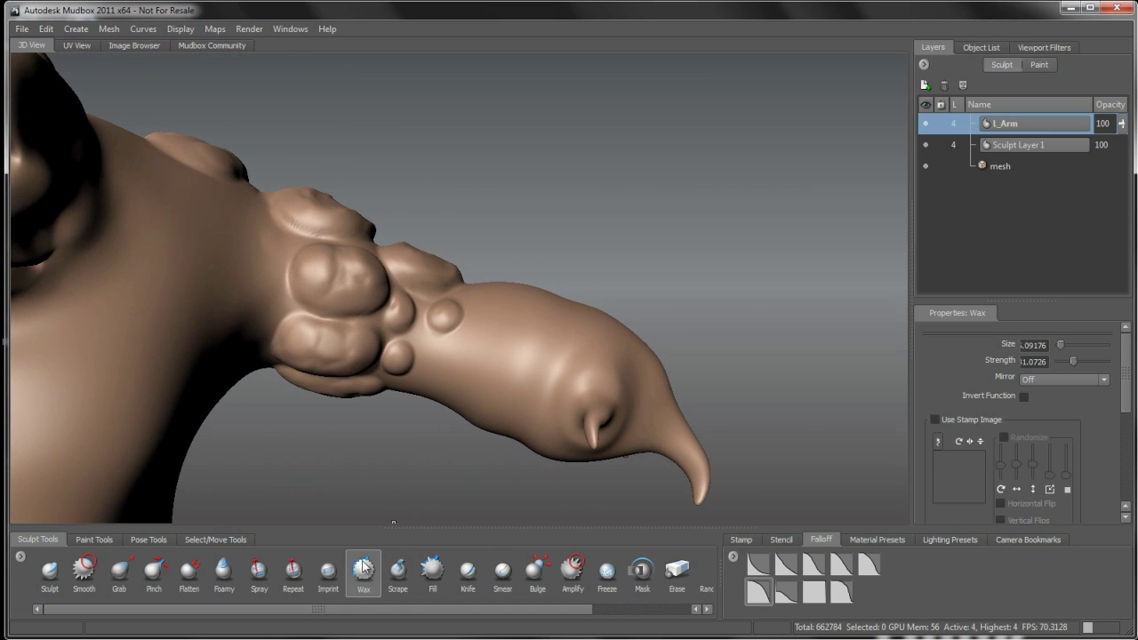
Enlarge the Wax brush and build up a thick raised band across the front of the forearm just beyond the small lumps
left_click_drag(510, 416, 510, 395, "alt")
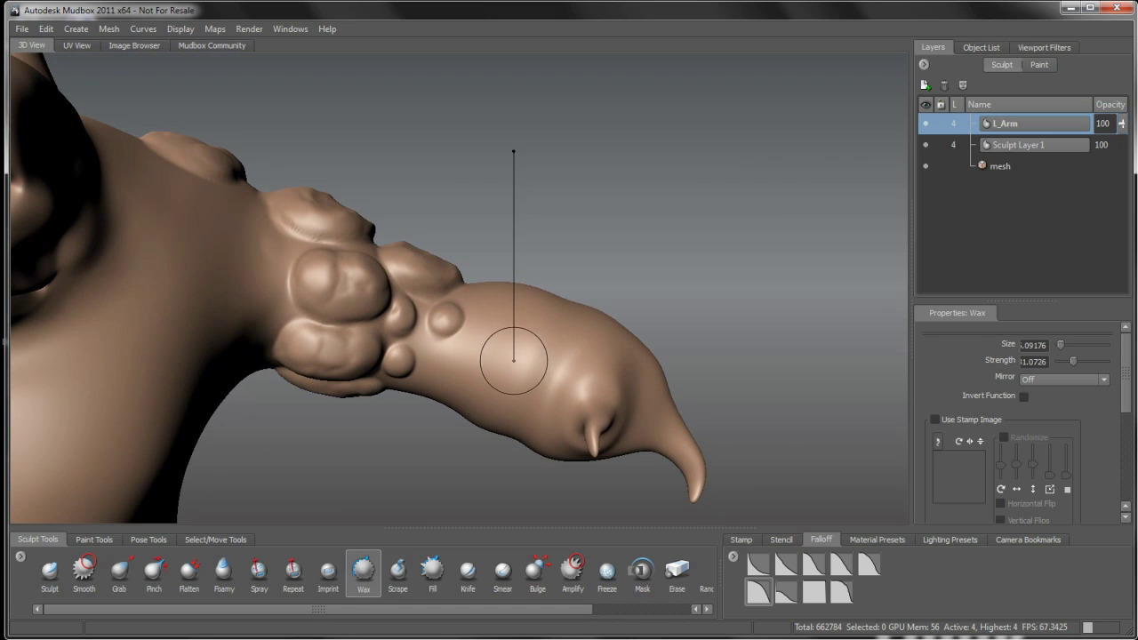
key("b")
mouse_move(513, 348)
left_mouse_down()
mouse_move(533, 347)
mouse_move(503, 326)
left_mouse_up()
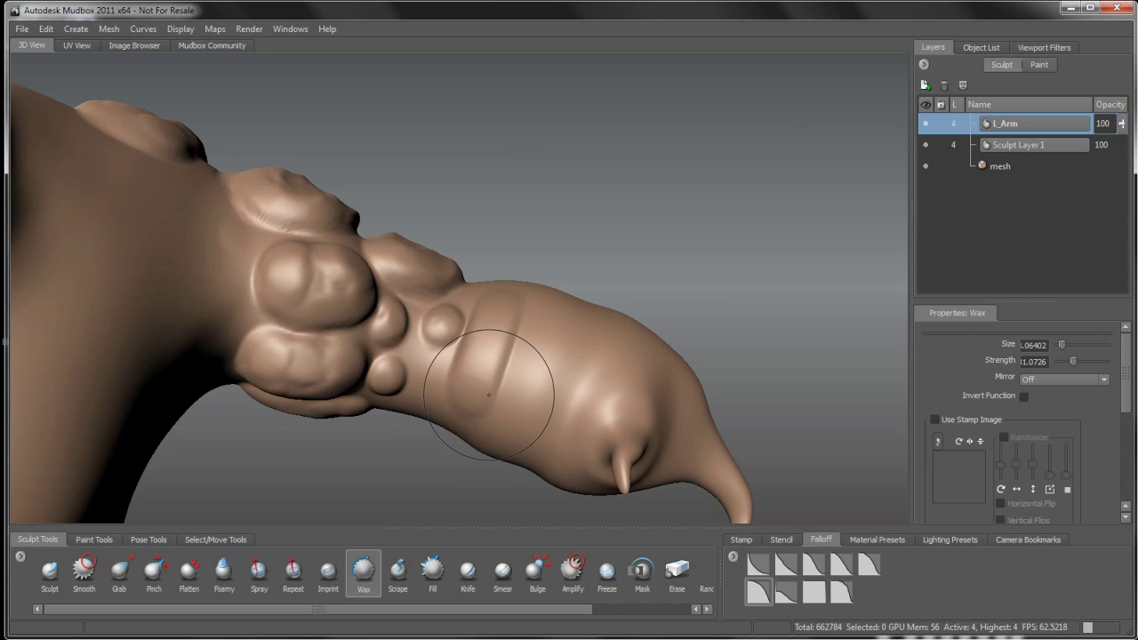
left_click_drag(488, 394, 485, 356, "alt")
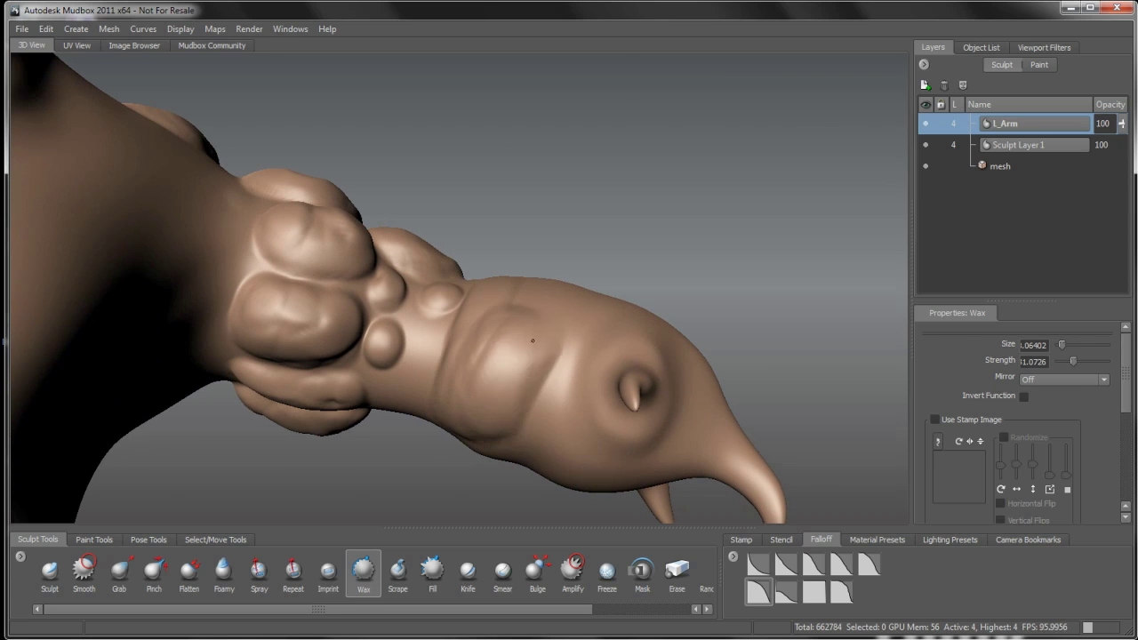
left_click_drag(532, 340, 503, 369, "alt")
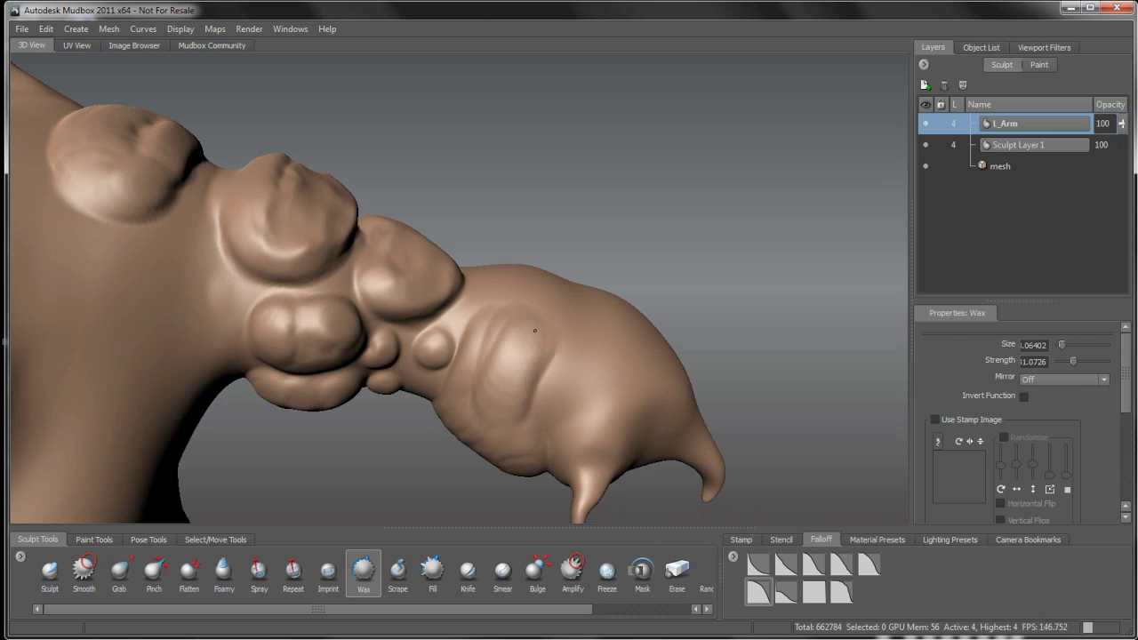
mouse_move(534, 331)
left_mouse_down("alt")
mouse_move(490, 356)
mouse_move(495, 340)
left_mouse_up("alt")
Extend the raised Wax band around the back of the forearm with broad overlapping strokes
left_click_drag(489, 399, 370, 301, "alt")
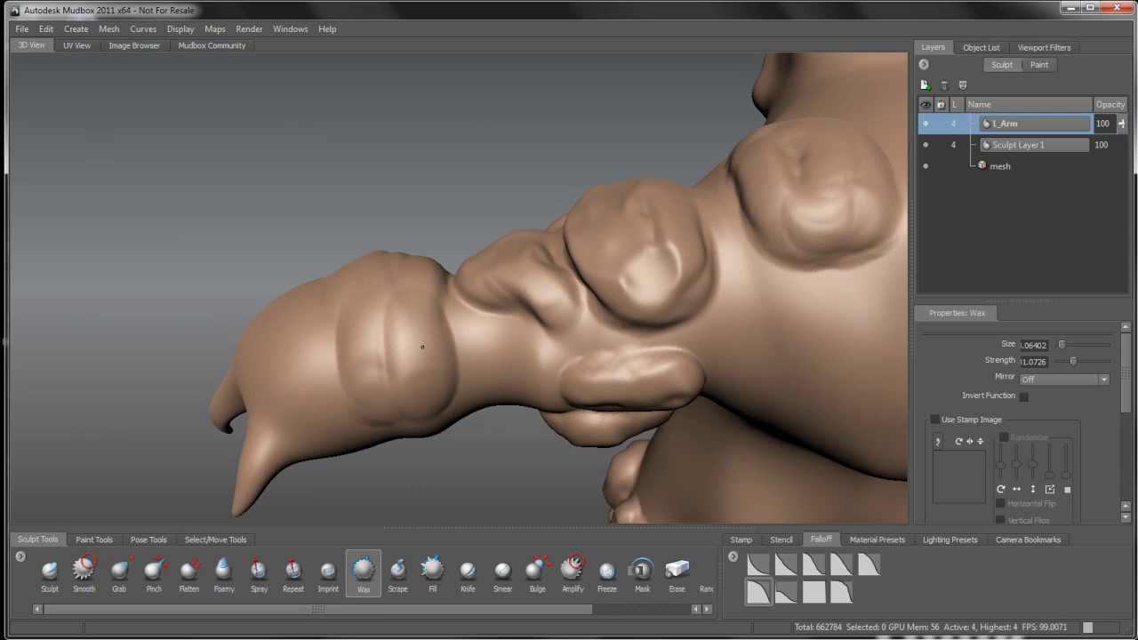
left_click_drag(422, 347, 410, 367, "alt")
mouse_move(407, 430)
left_mouse_down("alt")
mouse_move(393, 287)
mouse_move(355, 347)
mouse_move(330, 330)
mouse_move(376, 465)
left_mouse_up("alt")
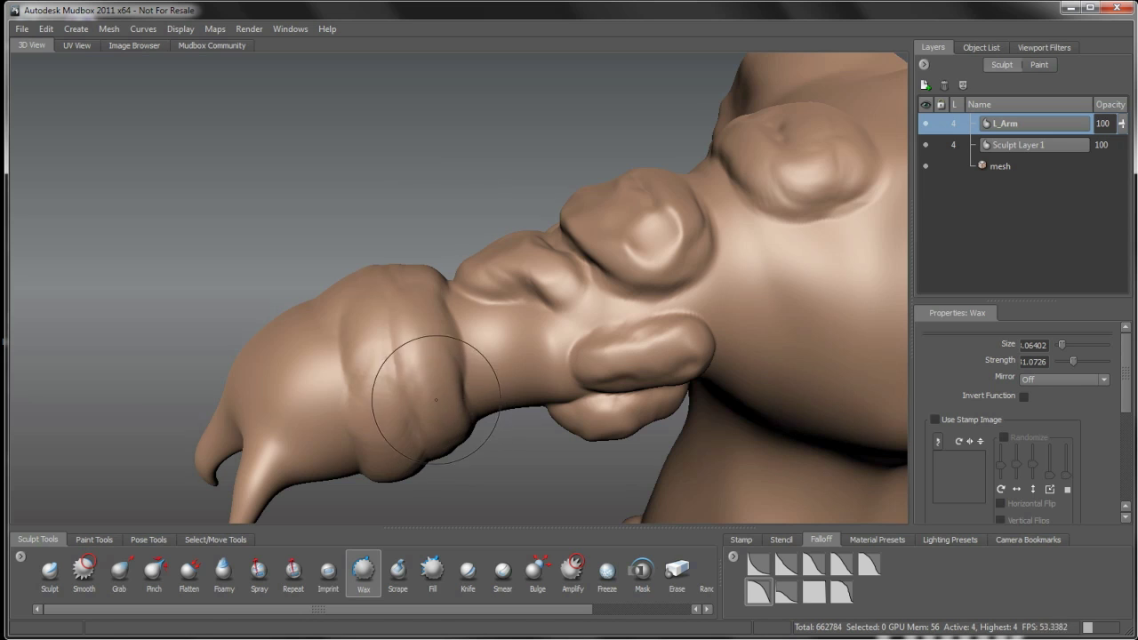
left_click_drag(436, 400, 408, 337, "alt")
left_click_drag(446, 442, 391, 400, "alt")
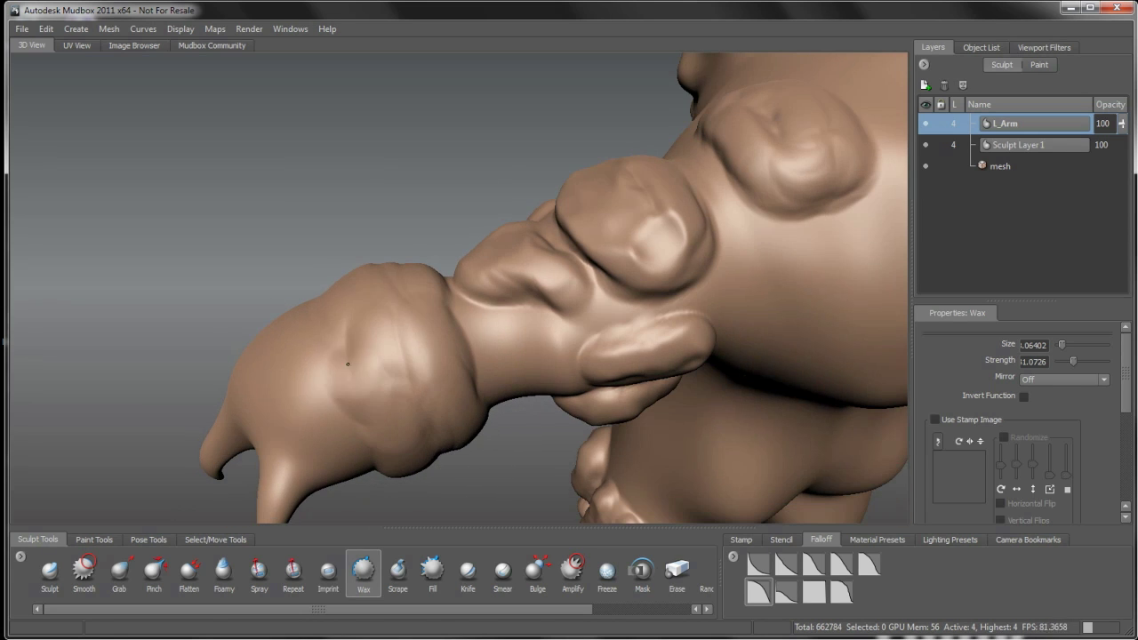
Bulk up the front and underside of the forearm with overlapping Wax strokes out to the bases of the claws
mouse_move(356, 355)
left_mouse_down("alt")
mouse_move(555, 419)
mouse_move(525, 376)
left_mouse_up("alt")
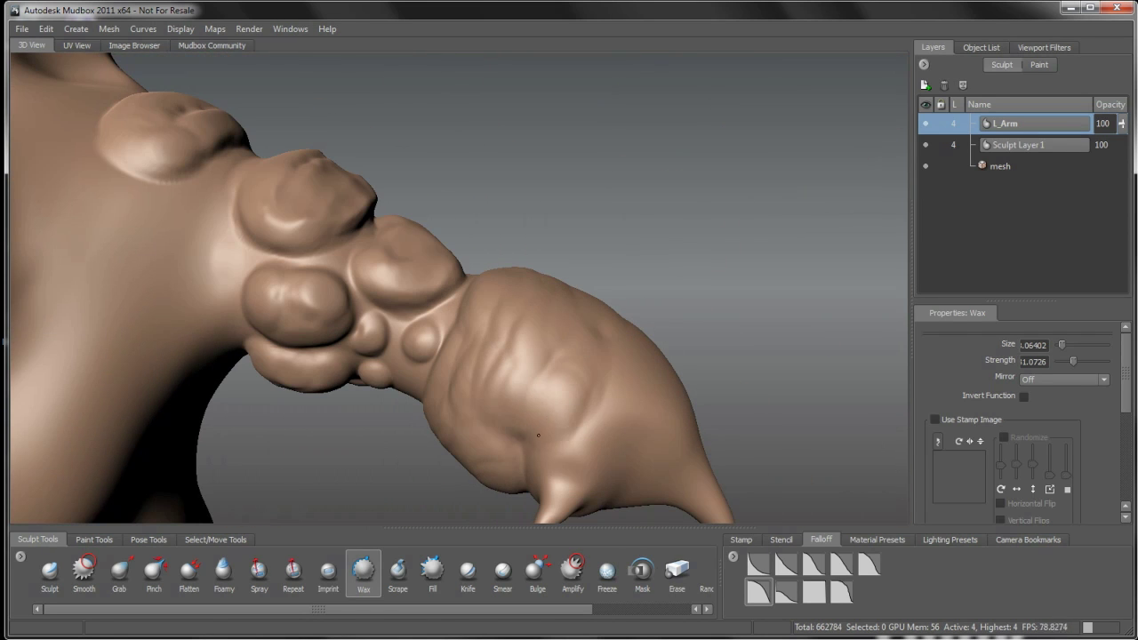
mouse_move(592, 406)
left_mouse_down("alt")
mouse_move(556, 405)
mouse_move(526, 359)
mouse_move(570, 283)
left_mouse_up("alt")
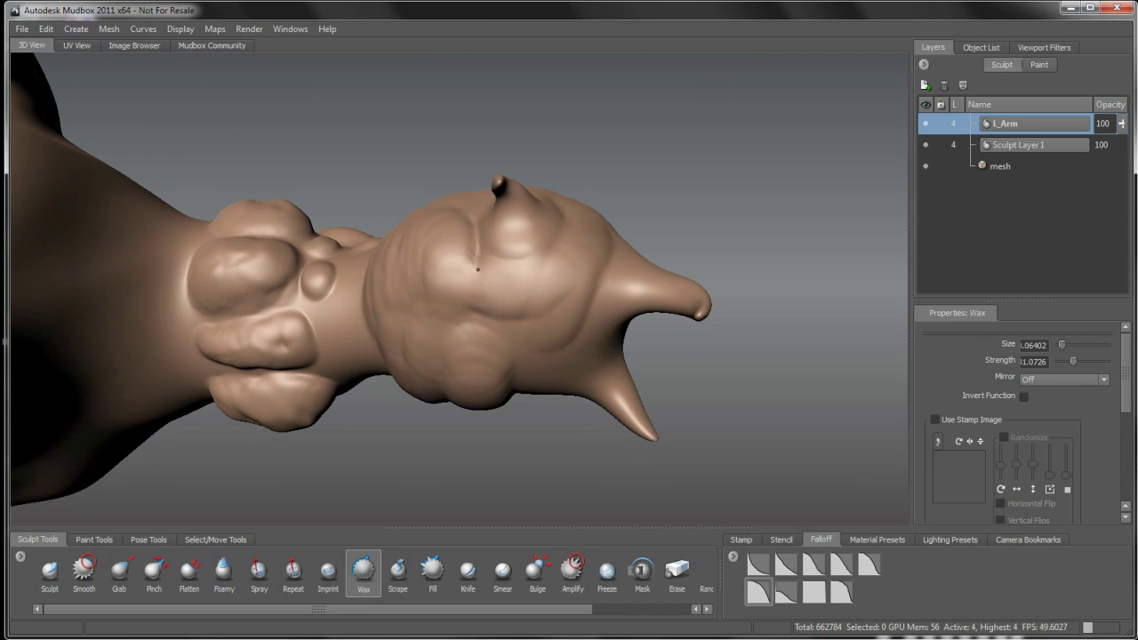
left_click_drag(554, 346, 471, 332, "alt")
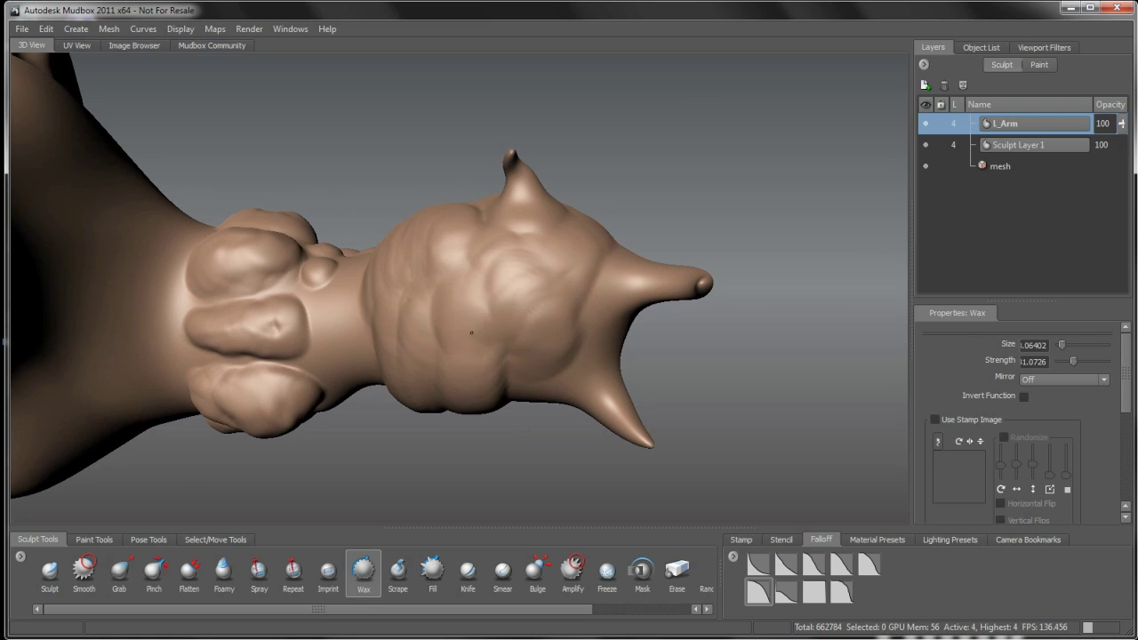
mouse_move(545, 357)
left_mouse_down("alt")
mouse_move(530, 269)
mouse_move(491, 328)
left_mouse_up("alt")
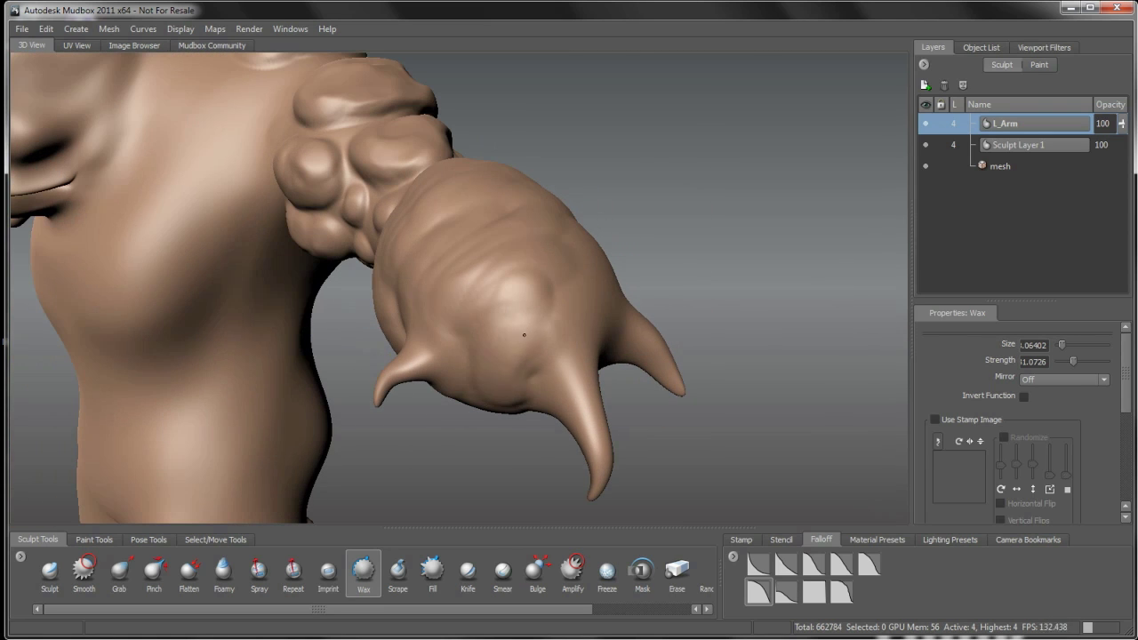
Cover the remaining back and outer surfaces of the forearm between the claws with overlapping Wax strokes
mouse_move(555, 349)
left_mouse_down("alt")
mouse_move(530, 381)
mouse_move(379, 351)
mouse_move(376, 305)
mouse_move(409, 291)
left_mouse_up("alt")
left_click_drag(417, 362, 370, 280, "alt")
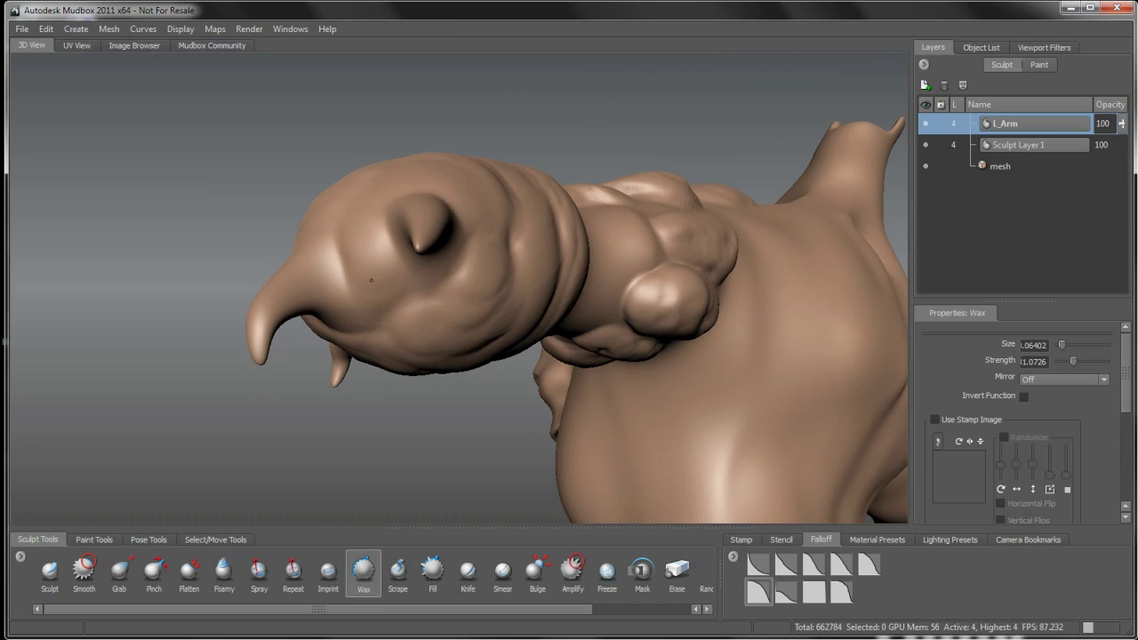
left_click_drag(377, 326, 480, 327, "alt")
left_click_drag(381, 299, 467, 296, "alt")
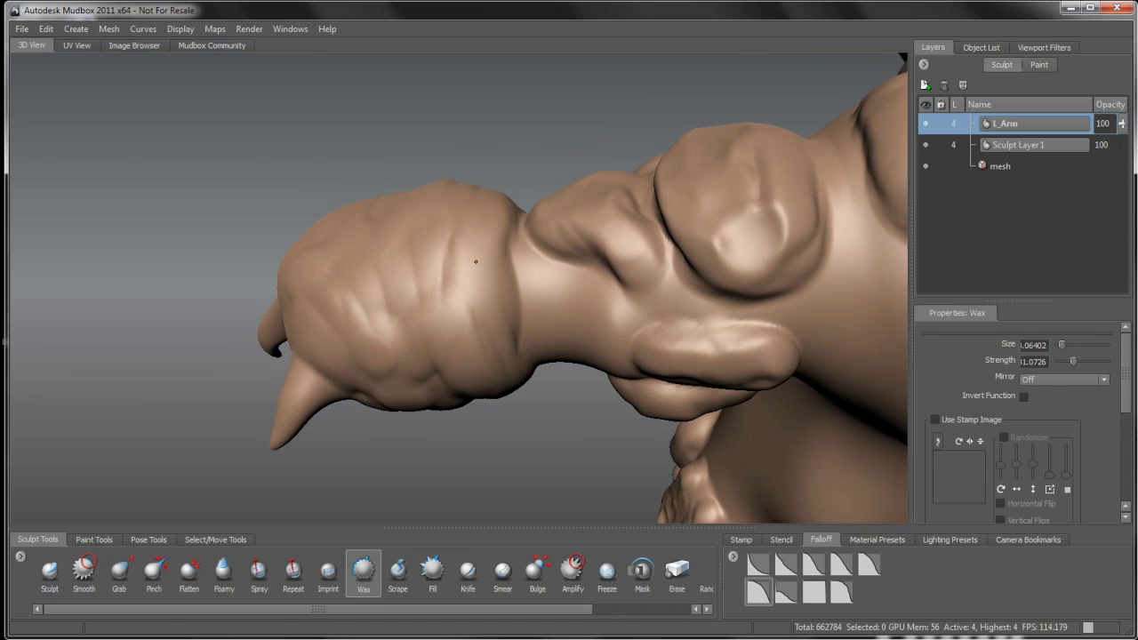
left_click_drag(499, 371, 641, 355, "alt")
left_click_drag(560, 296, 533, 293, "alt")
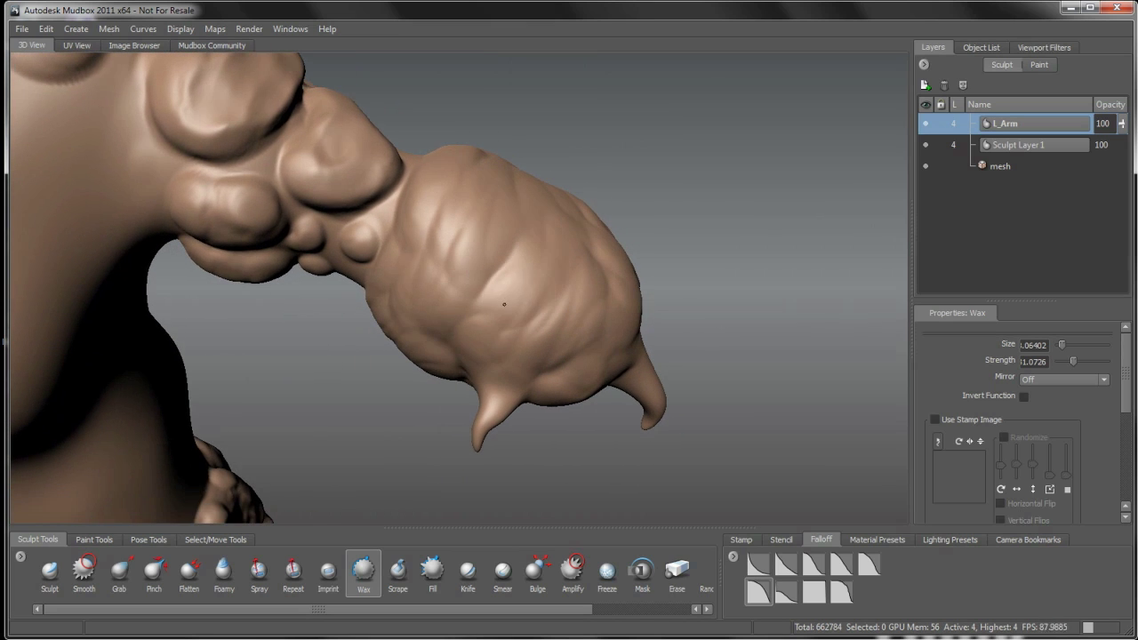
mouse_move(442, 289)
left_mouse_down("alt")
mouse_move(472, 282)
mouse_move(433, 225)
left_mouse_up("alt")
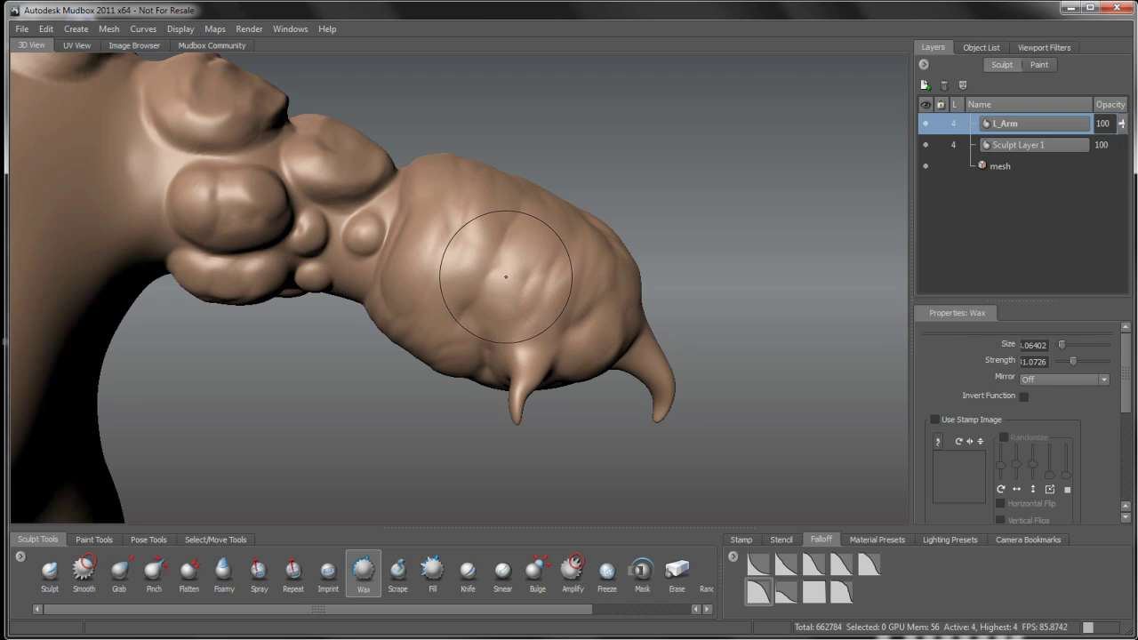
Compare the Wax and Smooth brush properties, and smooth the Wax strokes on the front of the forearm
key("shift")
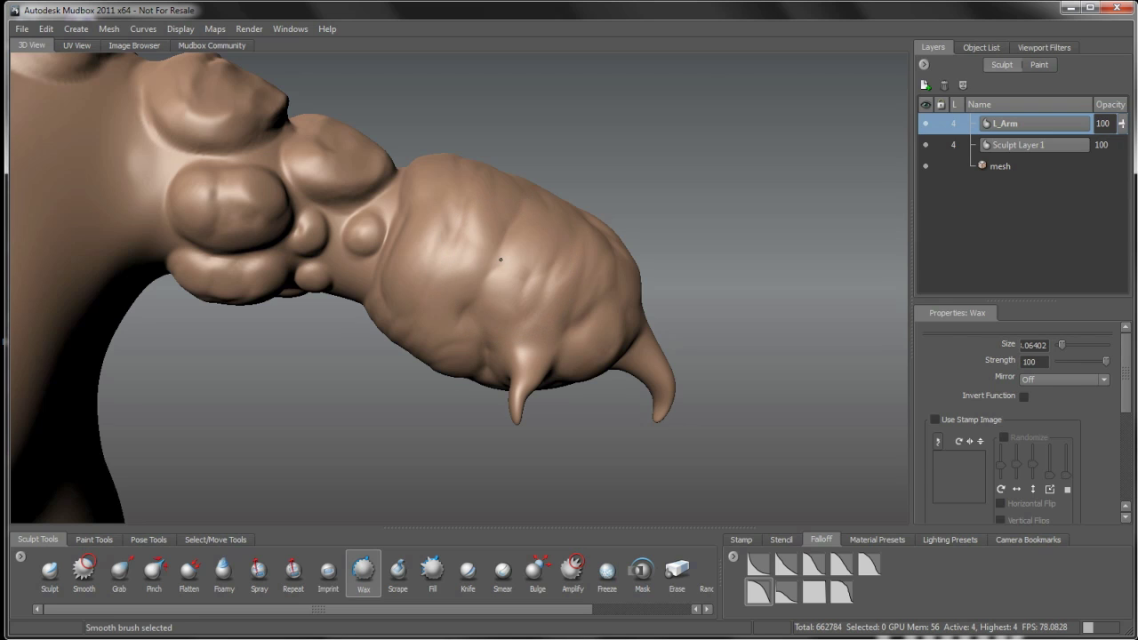
key("shift")
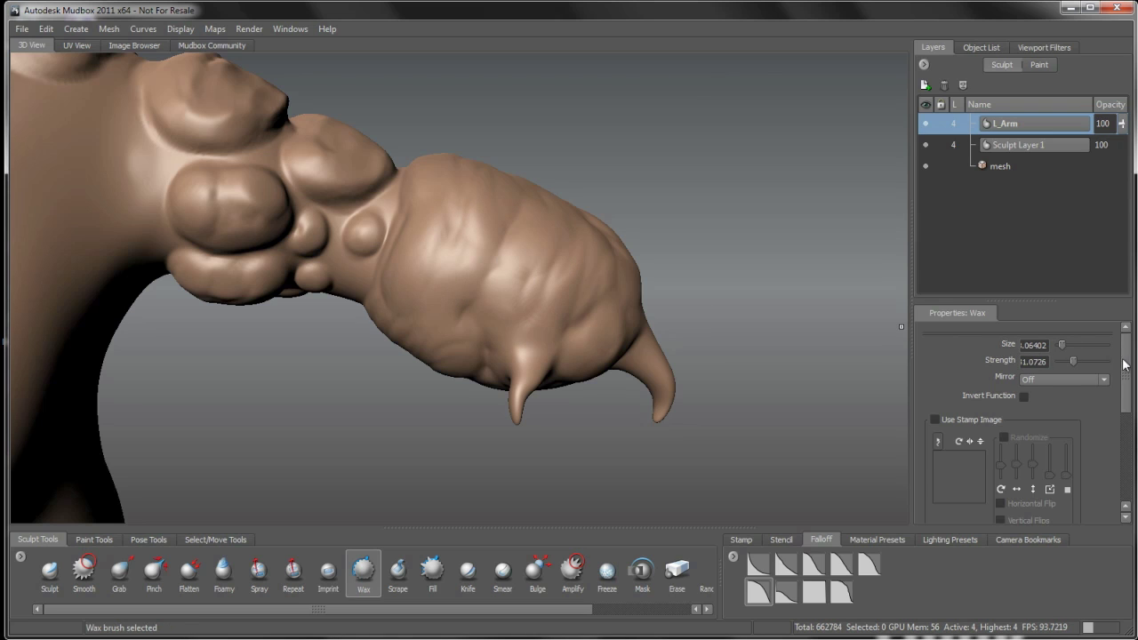
left_click_drag(1125, 365, 1130, 328)
left_click(95, 581)
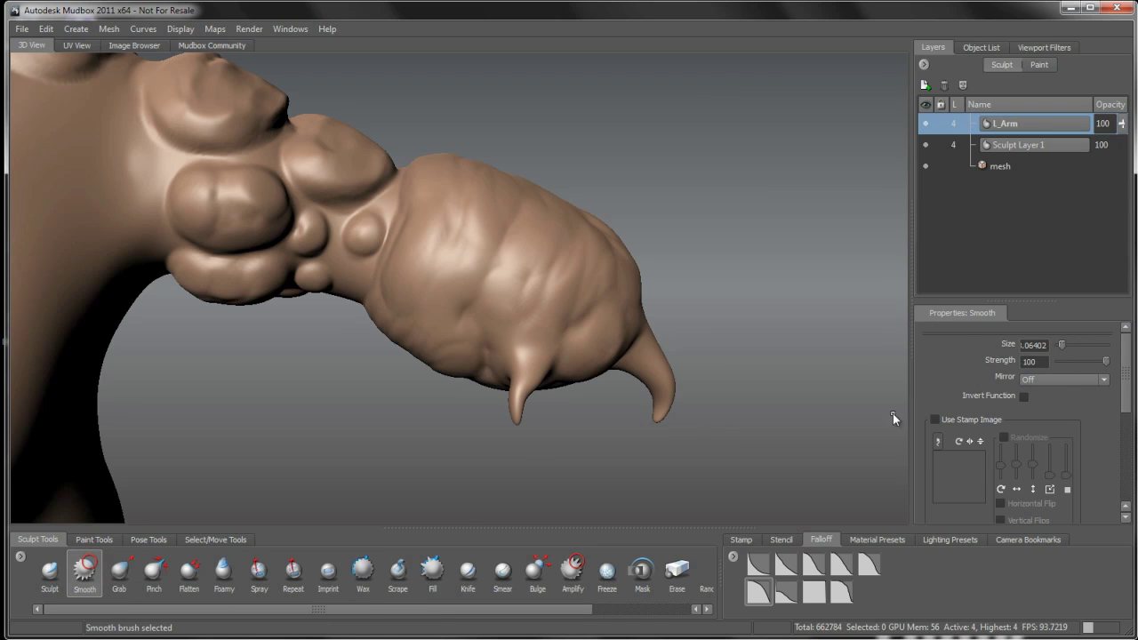
mouse_move(1128, 368)
left_mouse_down()
mouse_move(1129, 448)
mouse_move(1127, 382)
left_mouse_up()
left_click(362, 571)
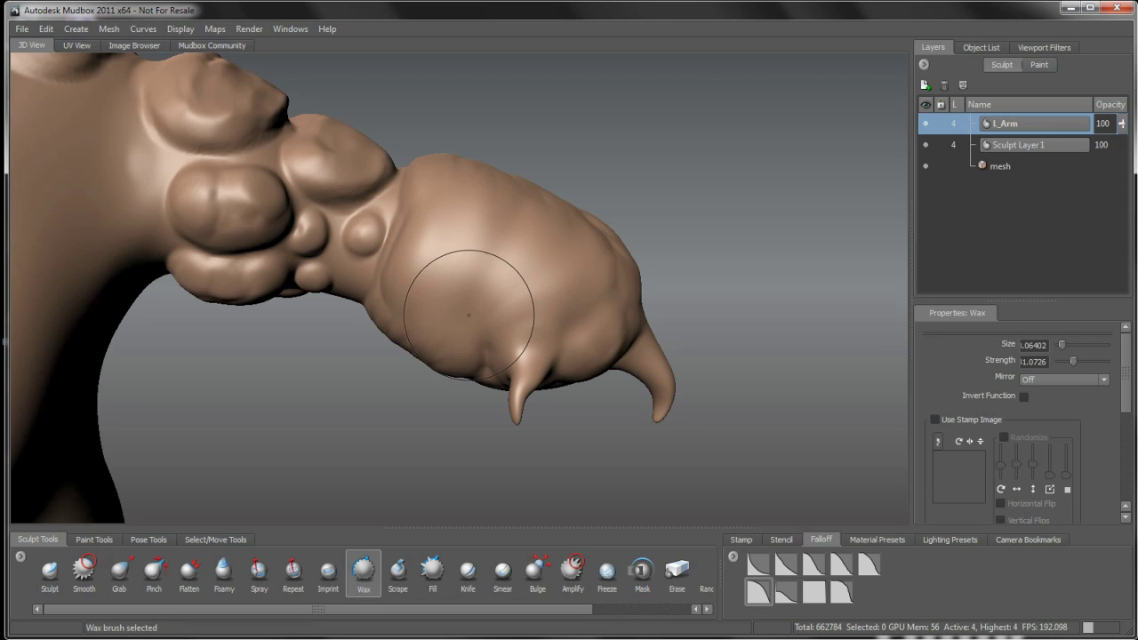
Smooth the underside of the forearm and the areas around the claw bases, and reduce the brush size
mouse_move(469, 287)
left_mouse_down("alt")
mouse_move(484, 283)
mouse_move(457, 279)
left_mouse_up("alt")
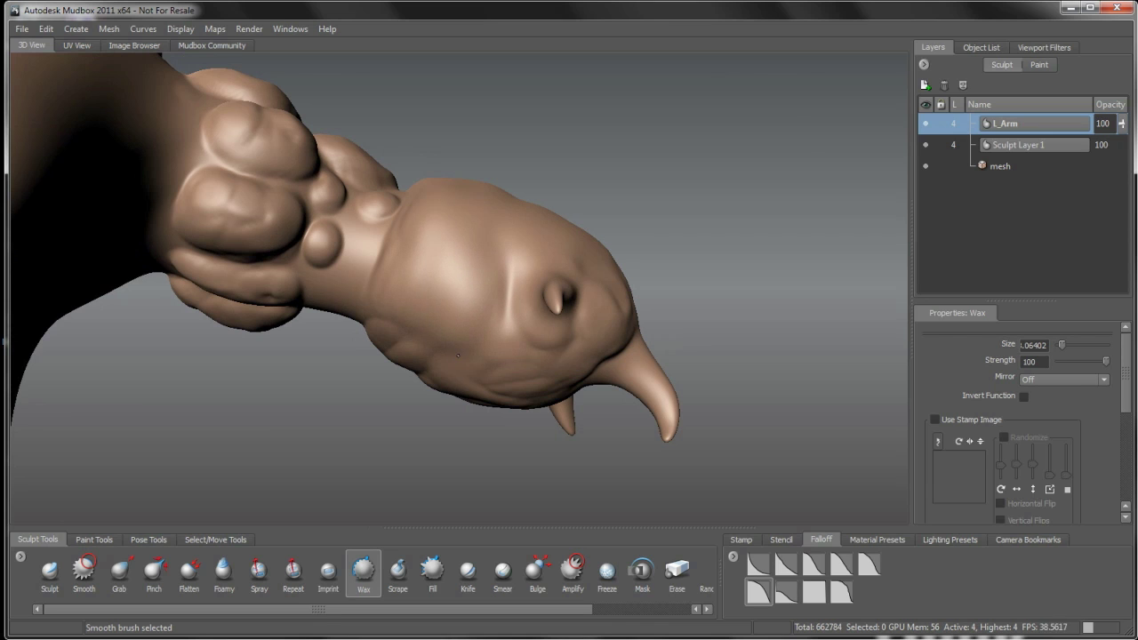
left_click_drag(470, 343, 534, 310, "alt")
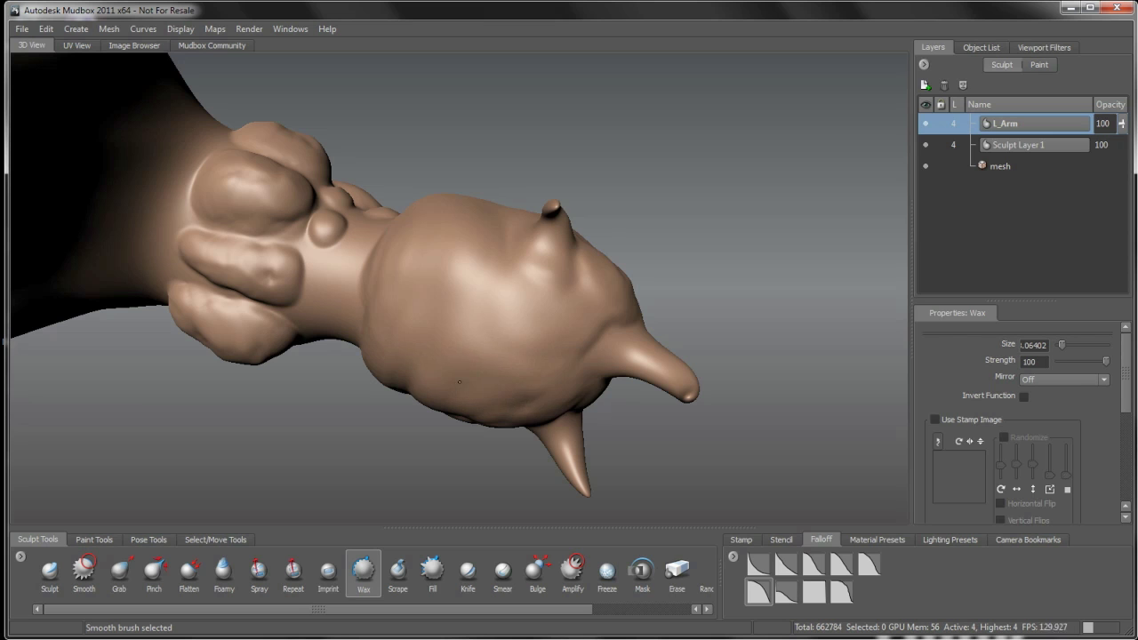
mouse_move(521, 335)
left_mouse_down("alt")
mouse_move(539, 356)
mouse_move(535, 281)
mouse_move(526, 299)
mouse_move(525, 280)
left_mouse_up("alt")
key("m")
key("b")
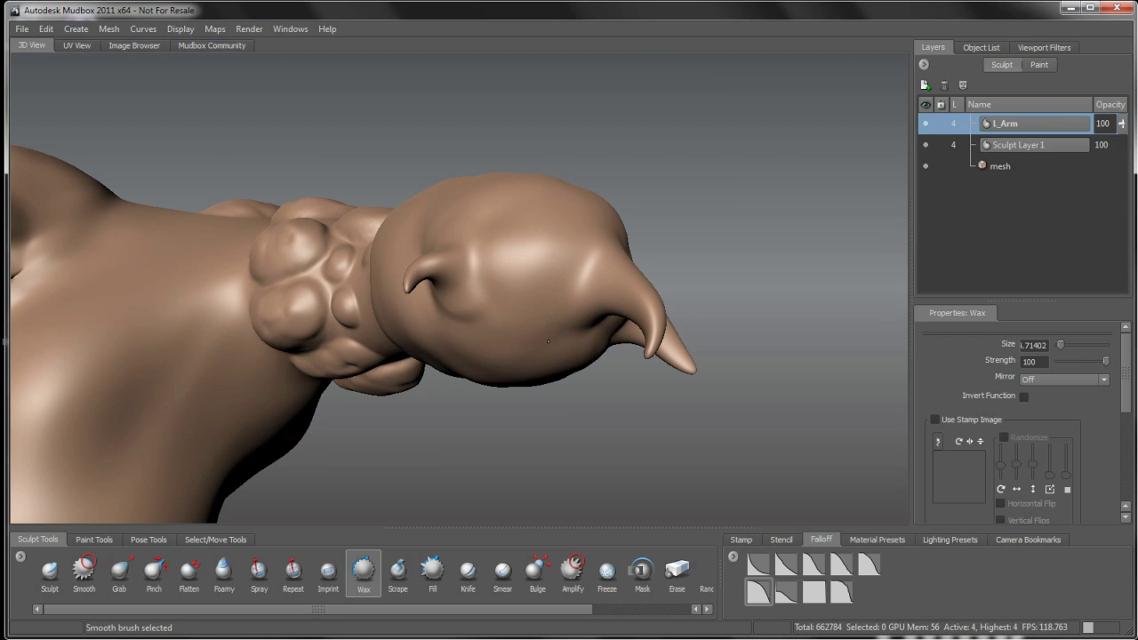
Smooth the remaining Wax strokes on the back, top and outer end of the forearm into an even, rounded form
left_click_drag(541, 317, 462, 275, "alt")
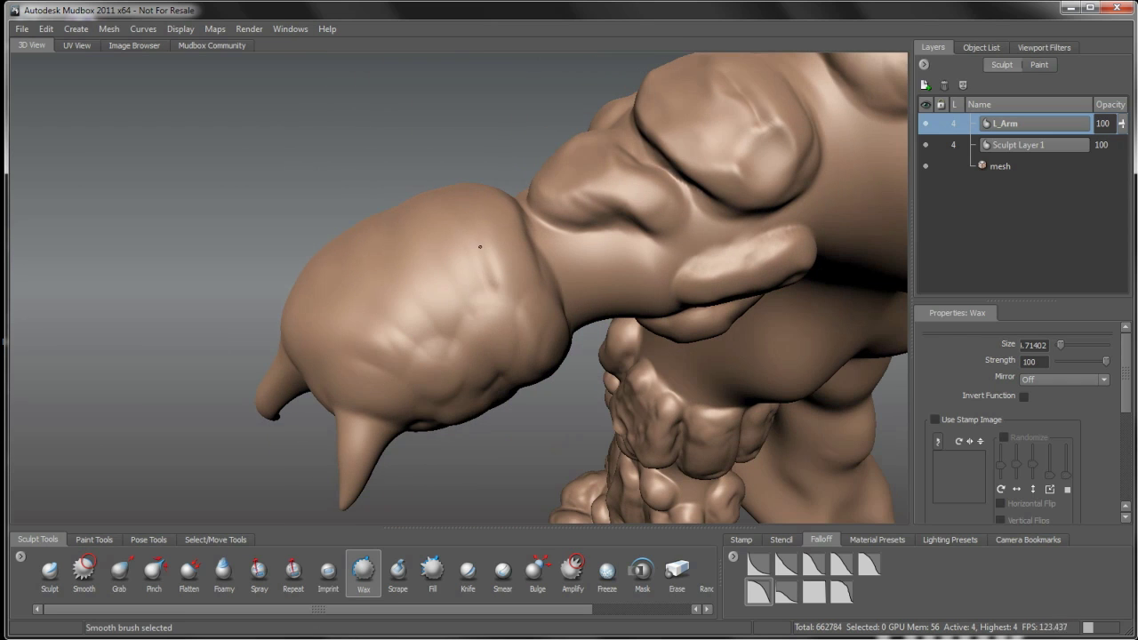
left_click_drag(483, 343, 477, 279, "alt")
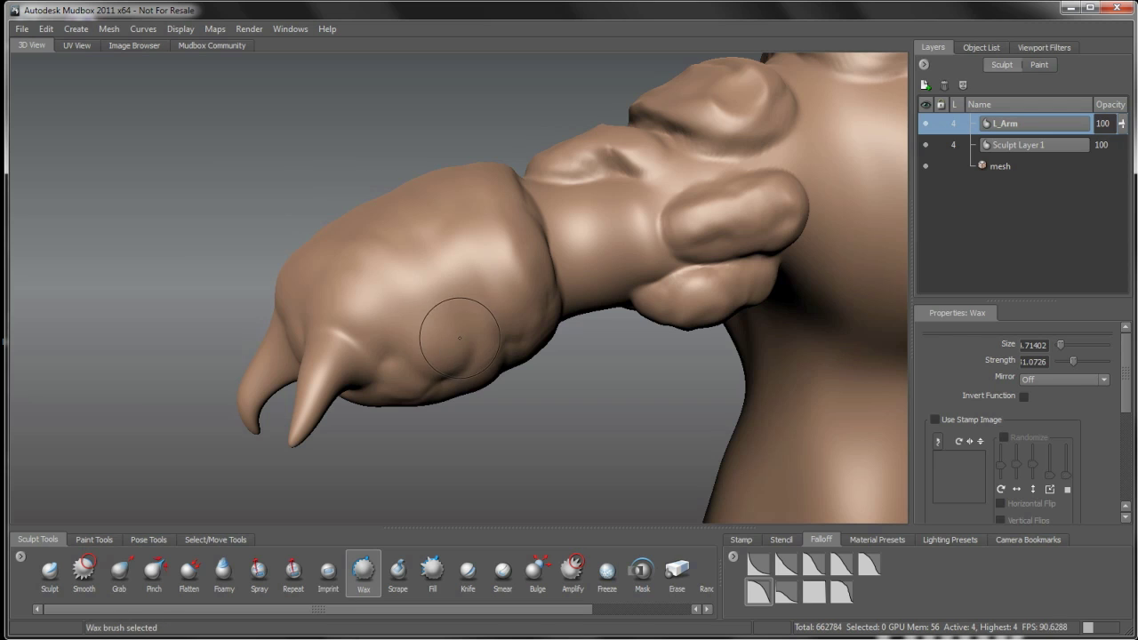
left_click_drag(456, 330, 476, 227, "alt")
left_click_drag(417, 315, 401, 269)
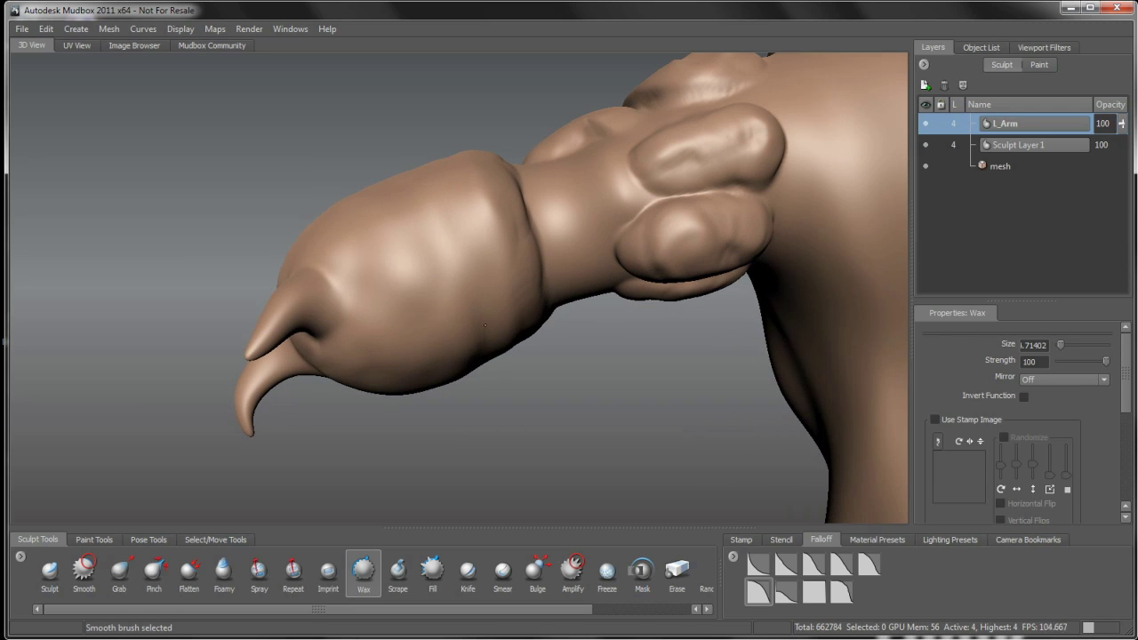
left_click_drag(399, 299, 546, 325, "alt")
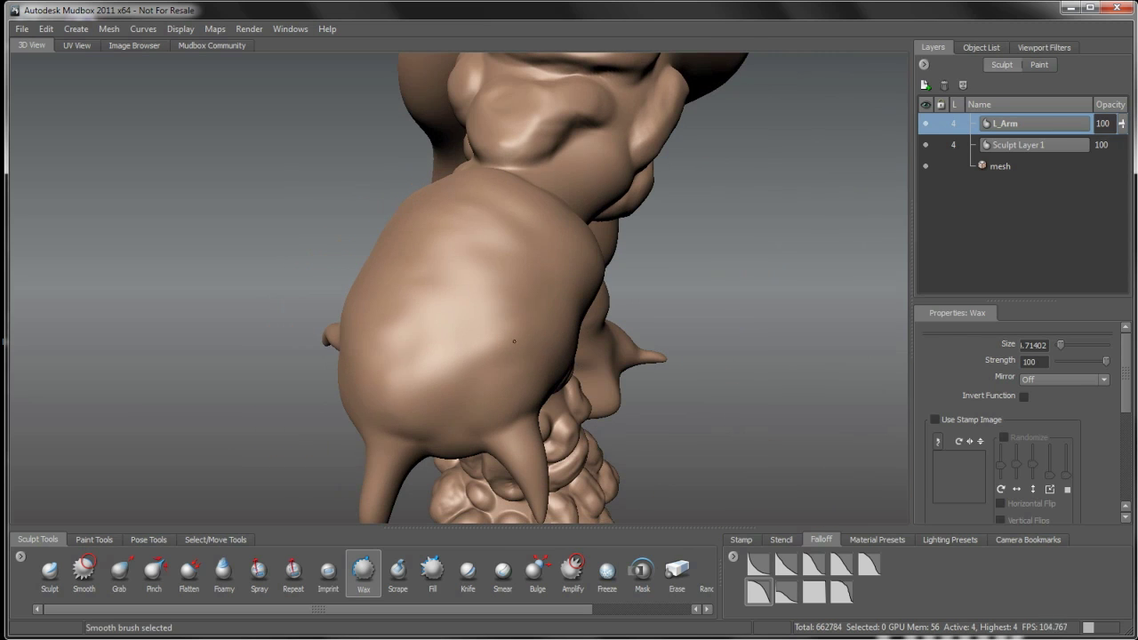
left_click_drag(432, 376, 534, 347, "alt")
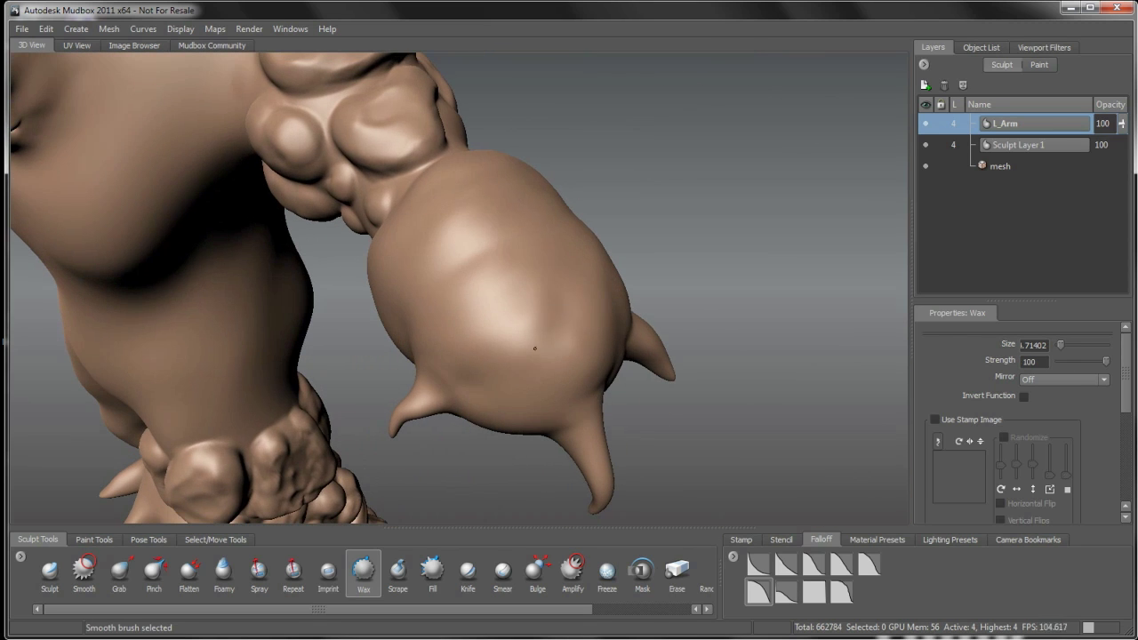
left_click_drag(480, 317, 545, 269, "alt")
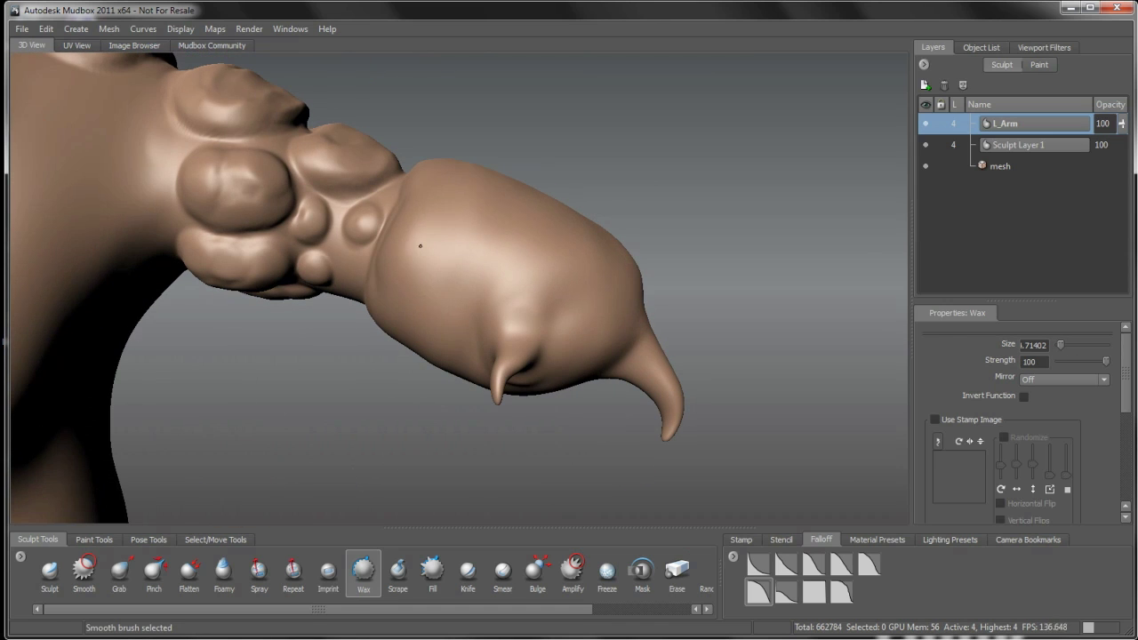
Examine the whole figure to compare the bulked-up forearm with the rocky upper arm and leg
scroll(457, 254, "down", 3)
middle_click_drag(355, 396, 546, 277, "alt")
scroll(498, 363, "down", 4)
left_click_drag(546, 276, 533, 372, "alt")
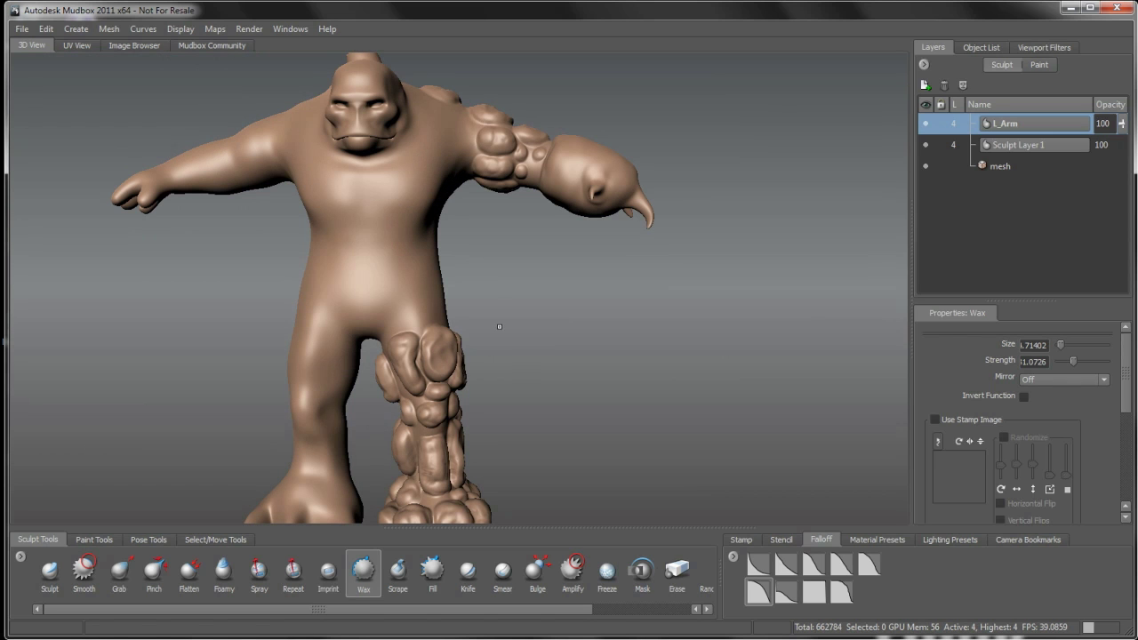
right_click_drag(499, 326, 528, 275, "alt")
middle_click_drag(528, 274, 469, 401, "alt")
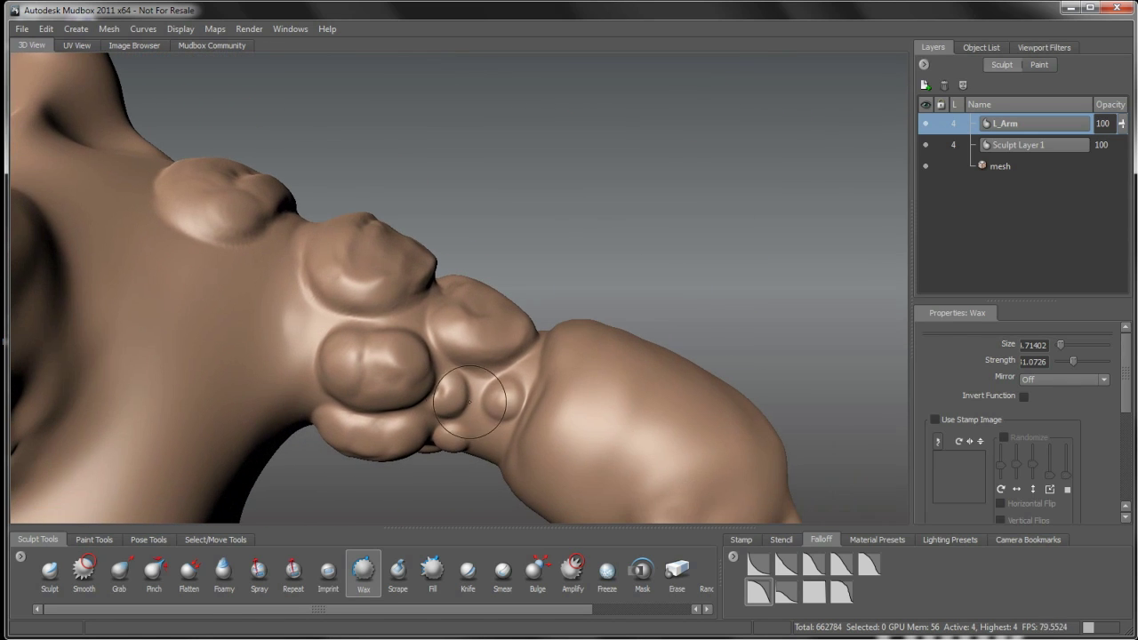
mouse_move(568, 387)
left_mouse_down("alt")
mouse_move(512, 310)
mouse_move(483, 292)
mouse_move(503, 292)
left_mouse_up("alt")
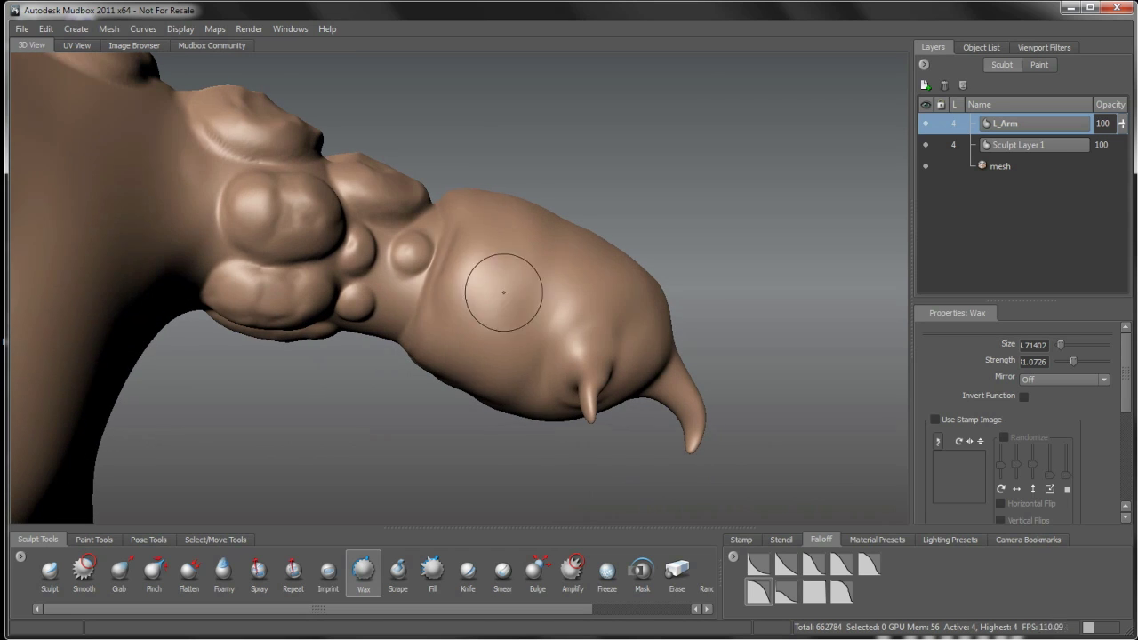
mouse_move(466, 233)
left_mouse_down()
mouse_move(462, 264)
mouse_move(458, 249)
left_mouse_up()
key("ctrl+z")
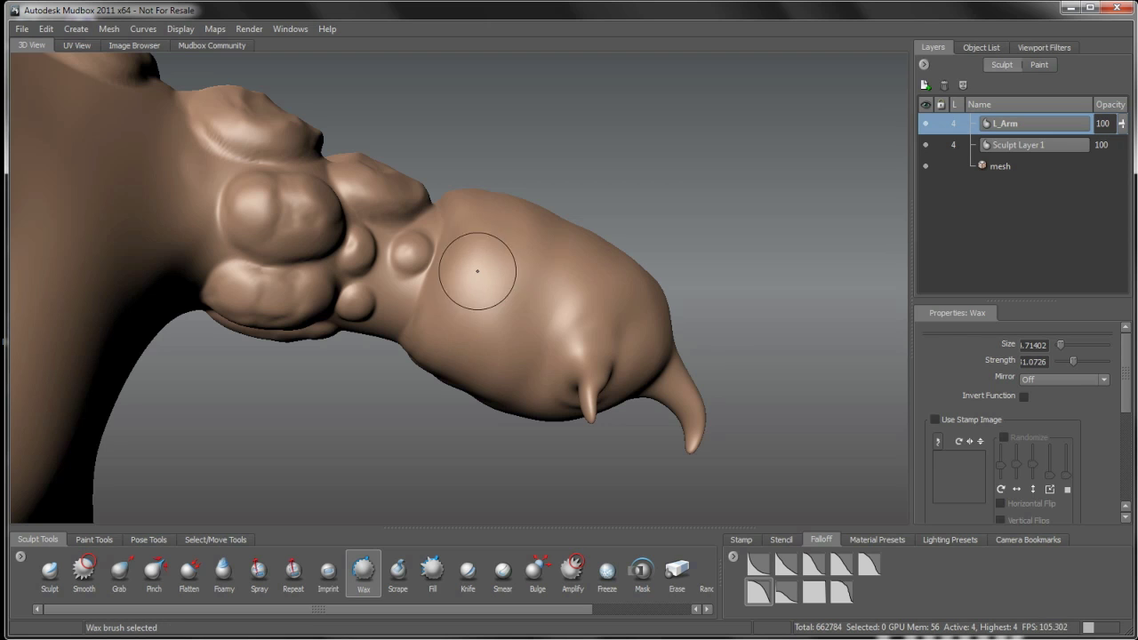
mouse_move(503, 323)
left_mouse_down("alt")
mouse_move(429, 385)
mouse_move(491, 326)
left_mouse_up("alt")
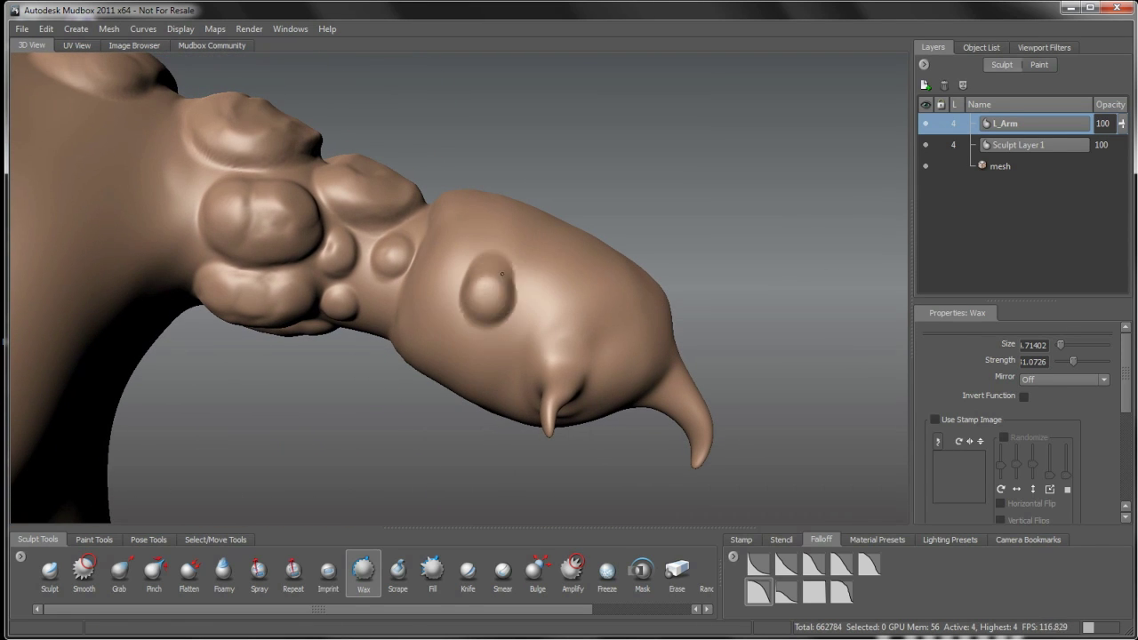
key("shift")
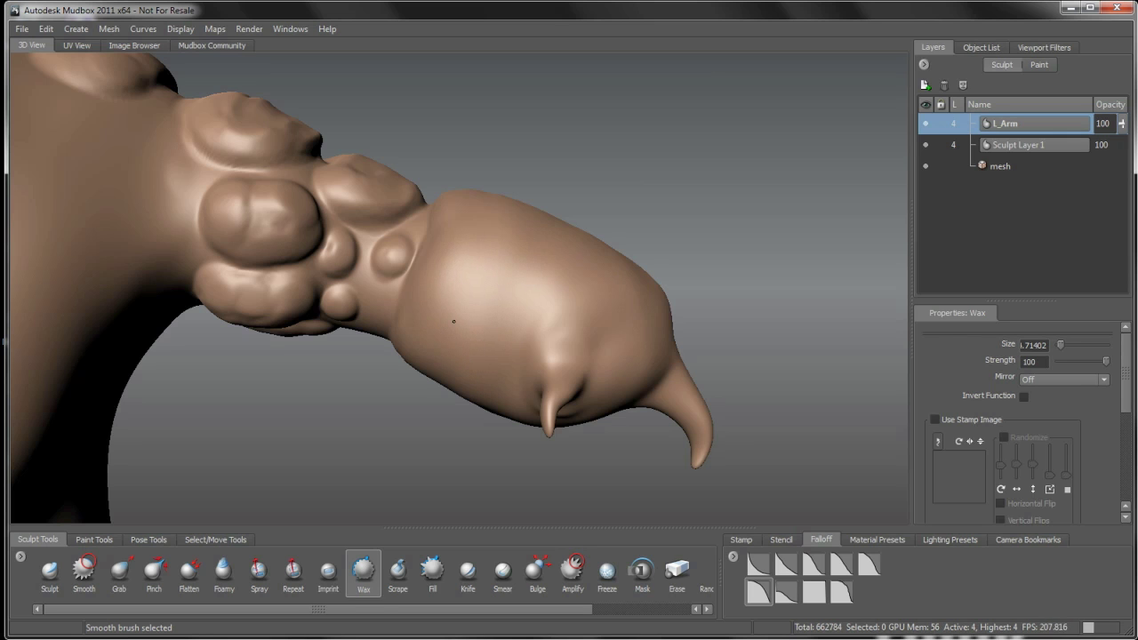
mouse_move(512, 356)
left_mouse_down("alt")
mouse_move(518, 299)
mouse_move(516, 369)
left_mouse_up("alt")
middle_click_drag(457, 314, 577, 334, "alt")
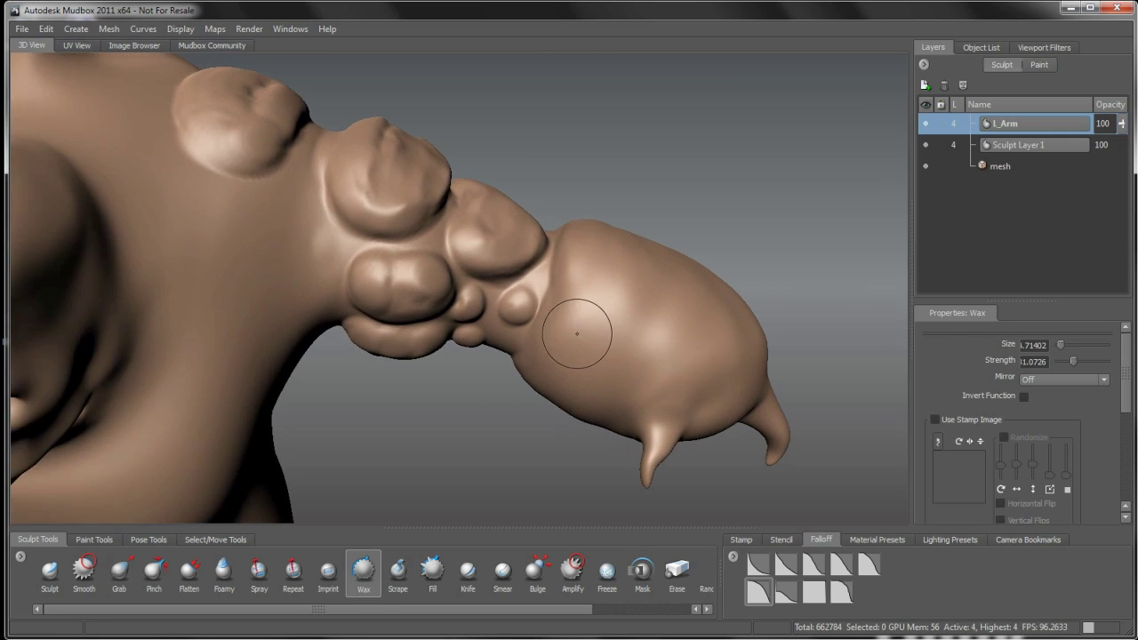
Examine the whole figure from the front to judge the rocky left arm and leg against the smooth opposite side
mouse_move(577, 334)
left_mouse_down("alt")
mouse_move(560, 298)
mouse_move(579, 306)
mouse_move(627, 286)
left_mouse_up("alt")
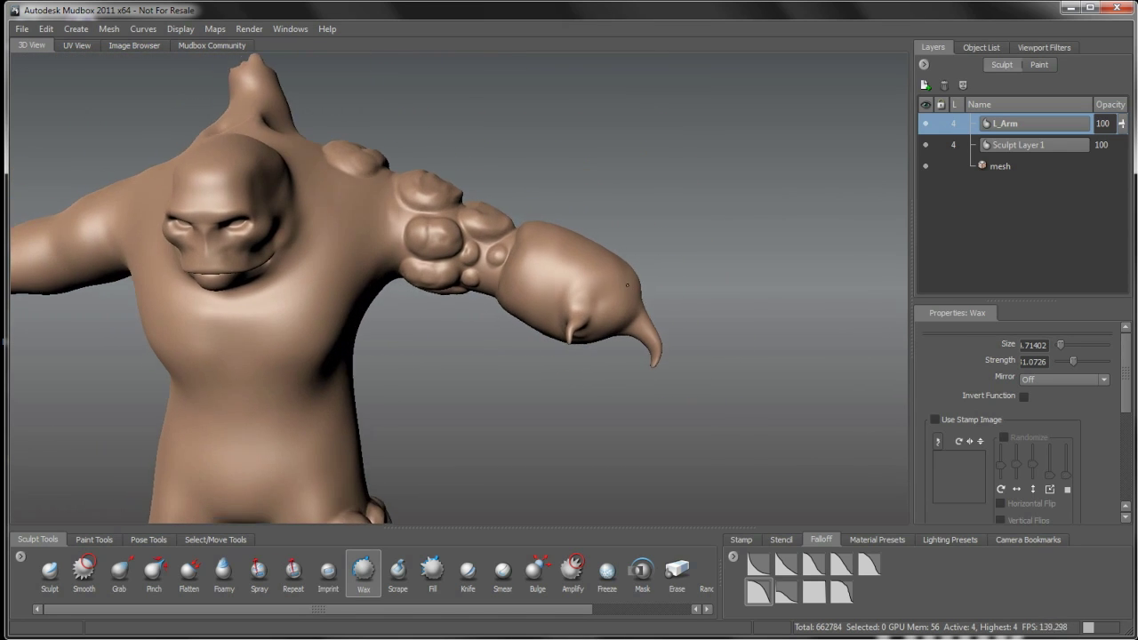
middle_click_drag(627, 285, 709, 221, "alt")
right_click_drag(656, 279, 591, 326, "alt")
middle_click_drag(591, 327, 667, 251, "alt")
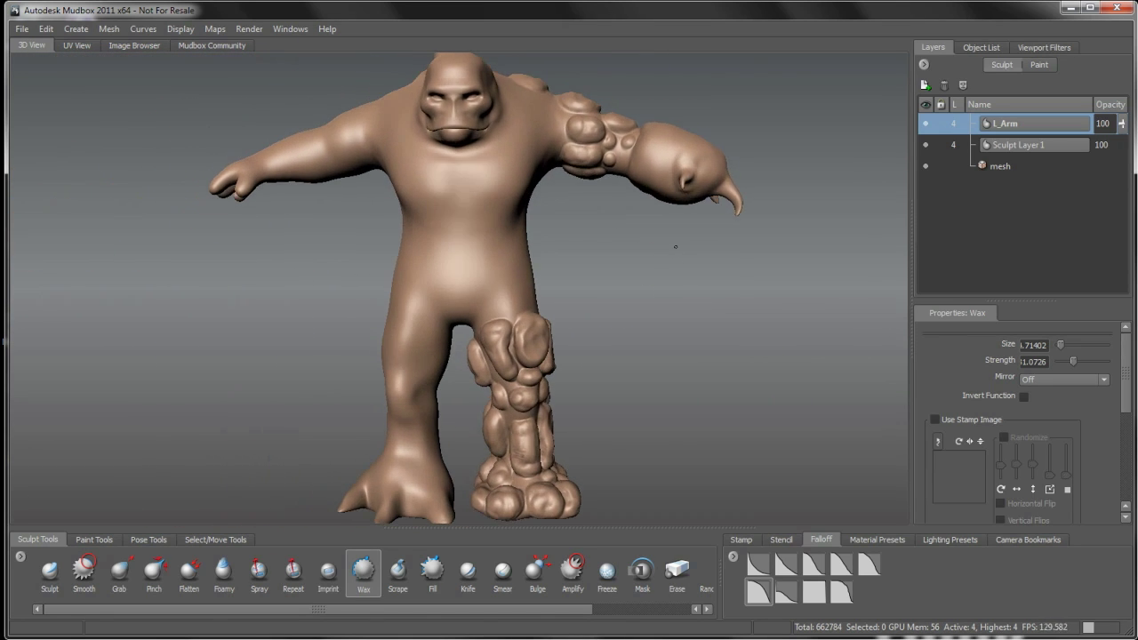
mouse_move(676, 247)
left_mouse_down("alt")
mouse_move(640, 320)
mouse_move(596, 334)
mouse_move(627, 343)
left_mouse_up("alt")
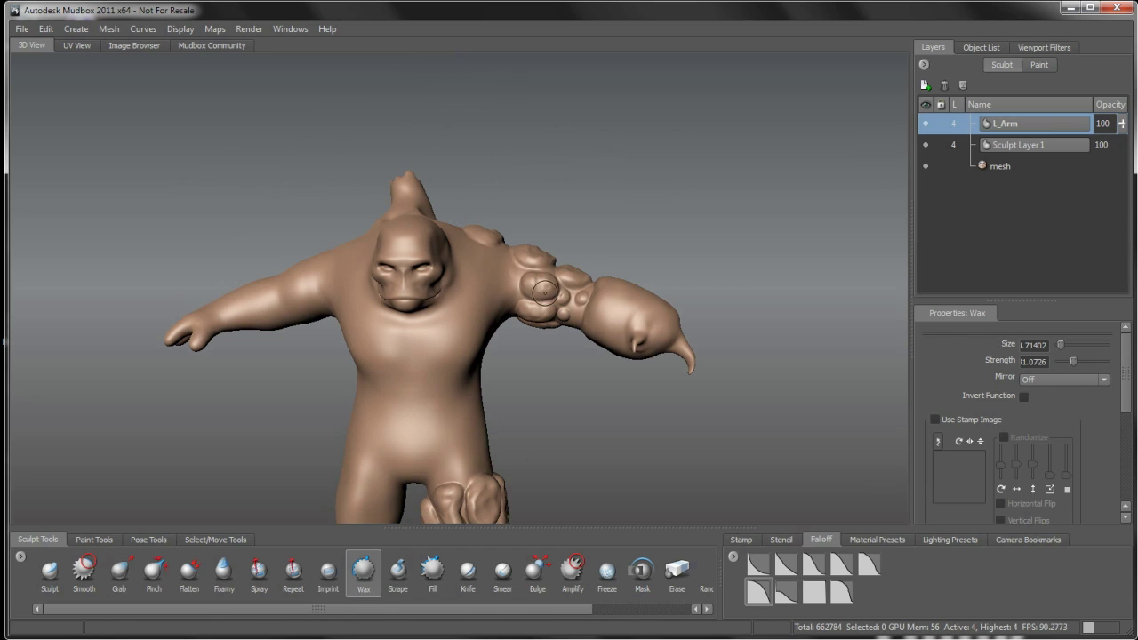
left_click_drag(581, 333, 633, 321, "alt")
Try X mirroring on the Wax brush, and set mirroring back to off
left_click(1090, 375)
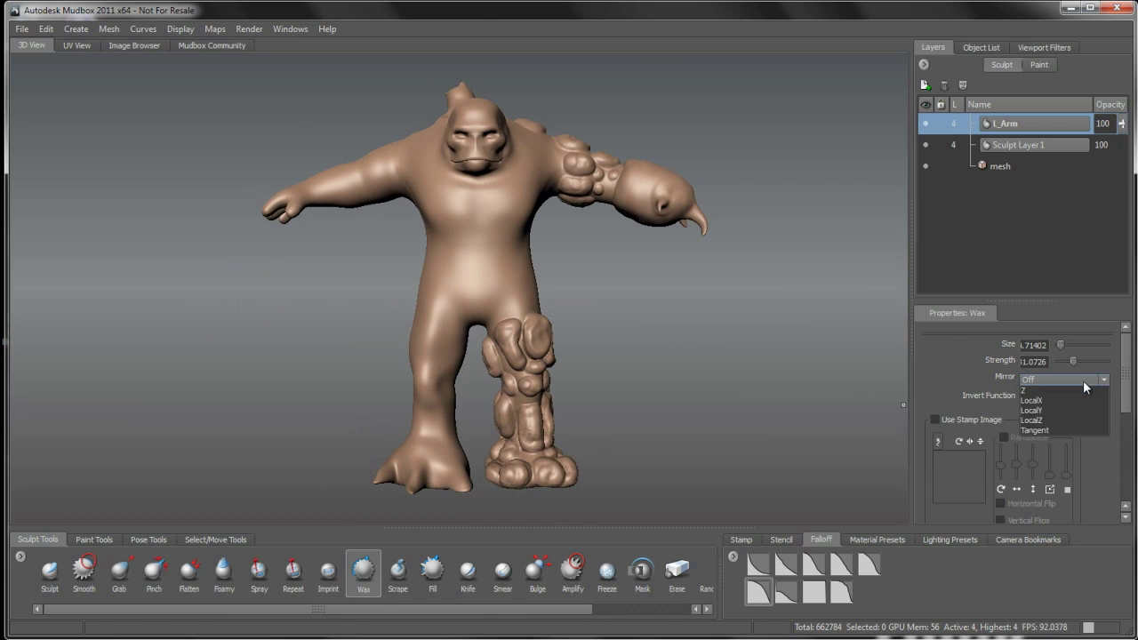
left_click(1080, 399)
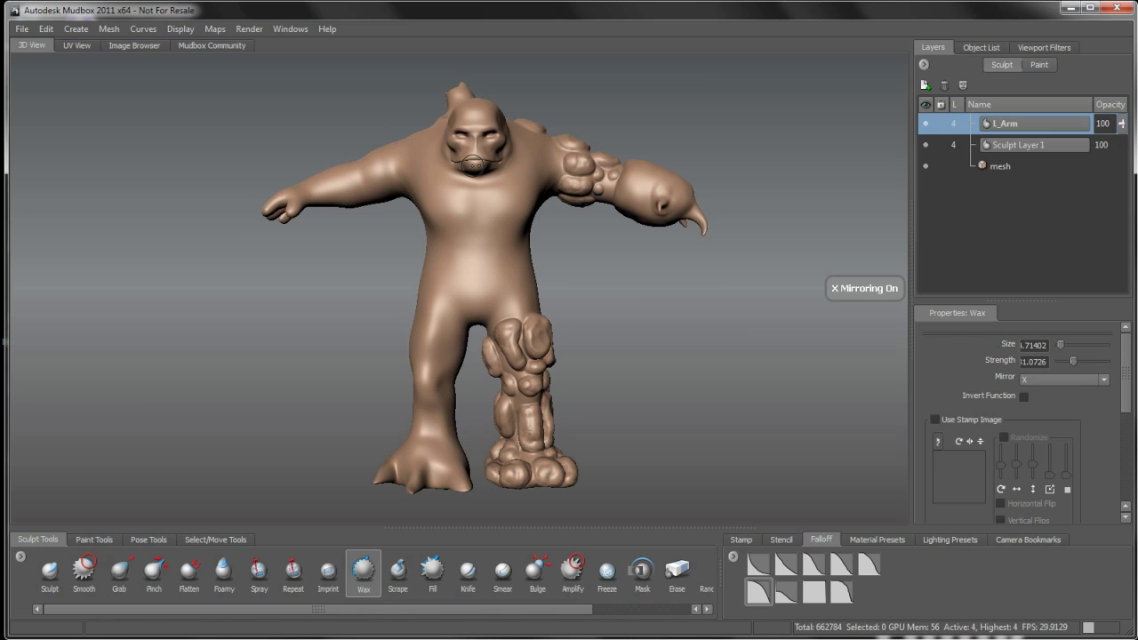
left_click(1080, 378)
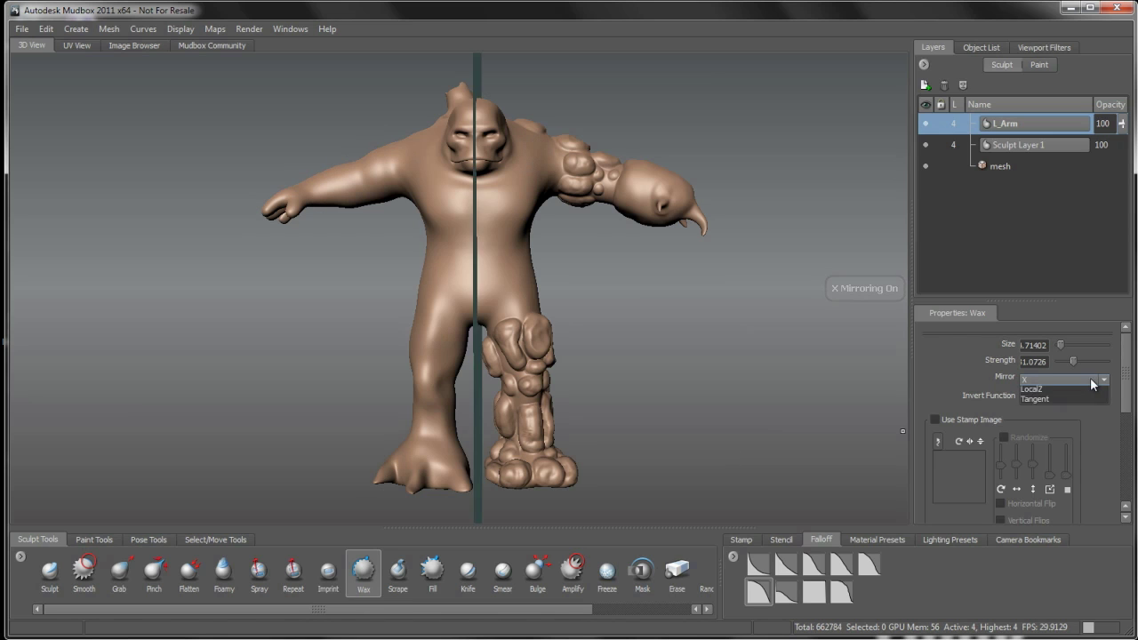
left_click(1067, 387)
Inspect the asymmetrical figure from the side and front, checking the rocky arm and leg
left_click_drag(601, 302, 533, 325, "alt")
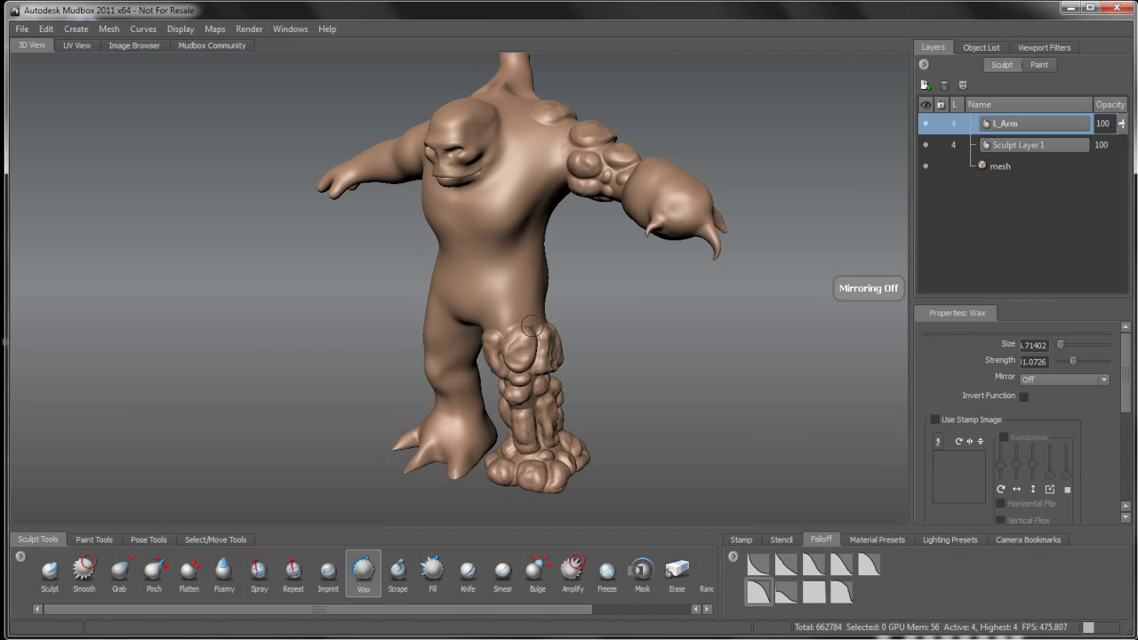
middle_click_drag(533, 324, 507, 391, "alt")
right_click_drag(507, 391, 561, 328, "alt")
left_click_drag(560, 328, 635, 258, "alt")
middle_click_drag(635, 258, 631, 178, "alt")
right_click_drag(631, 178, 636, 263, "alt")
left_click_drag(636, 263, 612, 272, "alt")
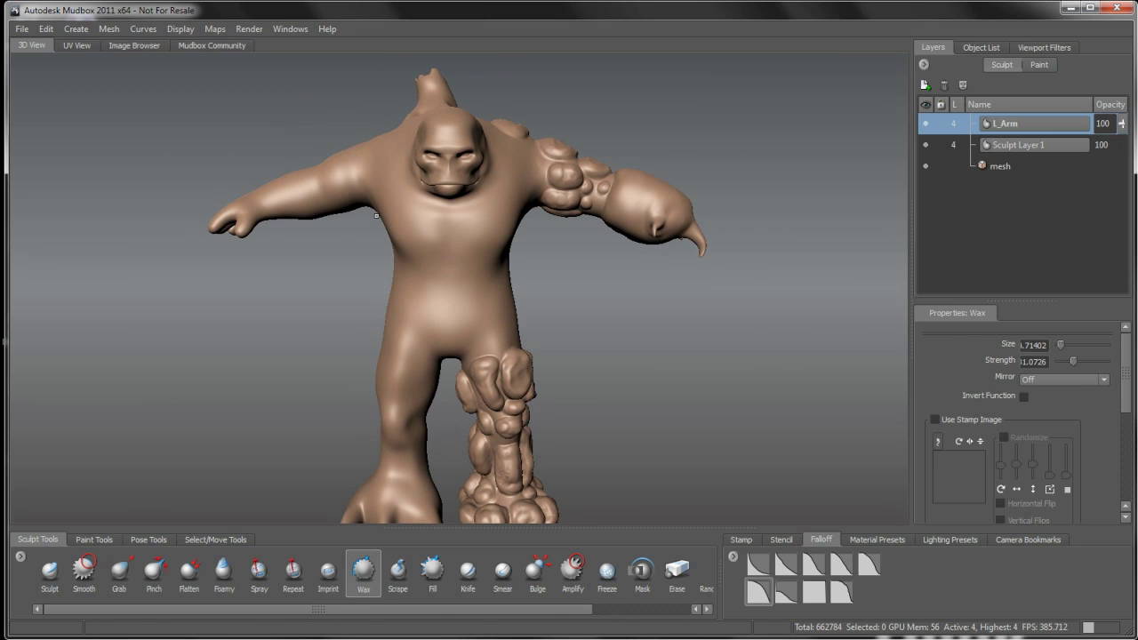
Build up rounded rock lumps with the Wax brush on the bare back of the left arm, just above the bulky forearm
left_click_drag(531, 306, 307, 236, "alt")
right_click_drag(306, 236, 457, 363, "alt")
left_click_drag(457, 363, 391, 355, "alt")
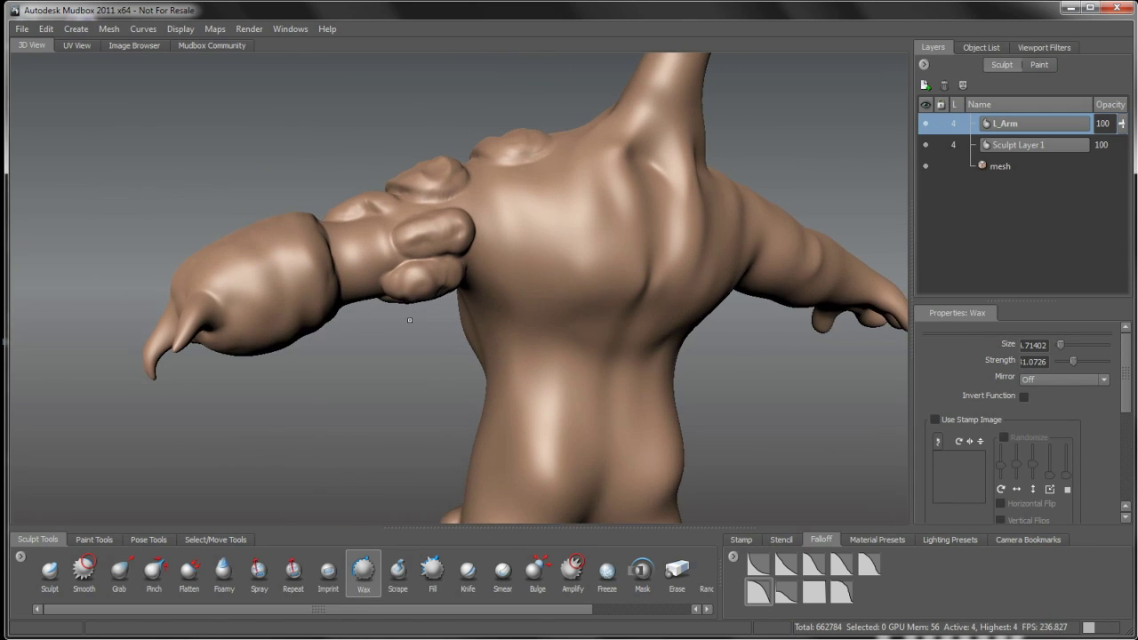
right_click_drag(391, 355, 453, 355, "alt")
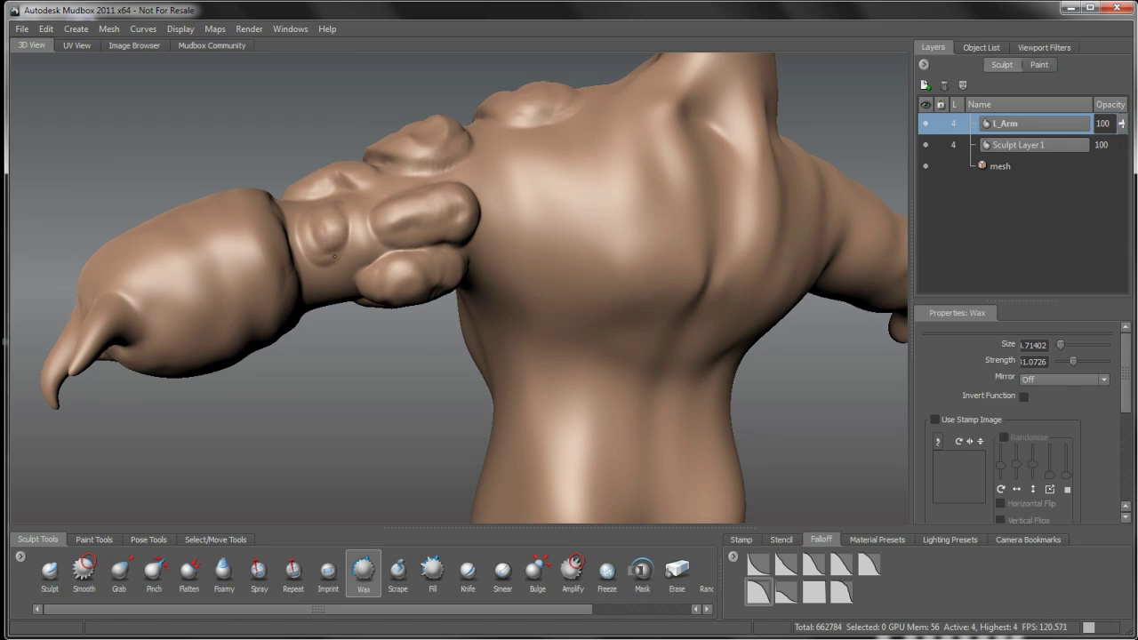
mouse_move(311, 238)
left_mouse_down("alt")
mouse_move(321, 284)
mouse_move(343, 304)
mouse_move(304, 277)
mouse_move(320, 267)
mouse_move(322, 238)
mouse_move(331, 273)
left_mouse_up("alt")
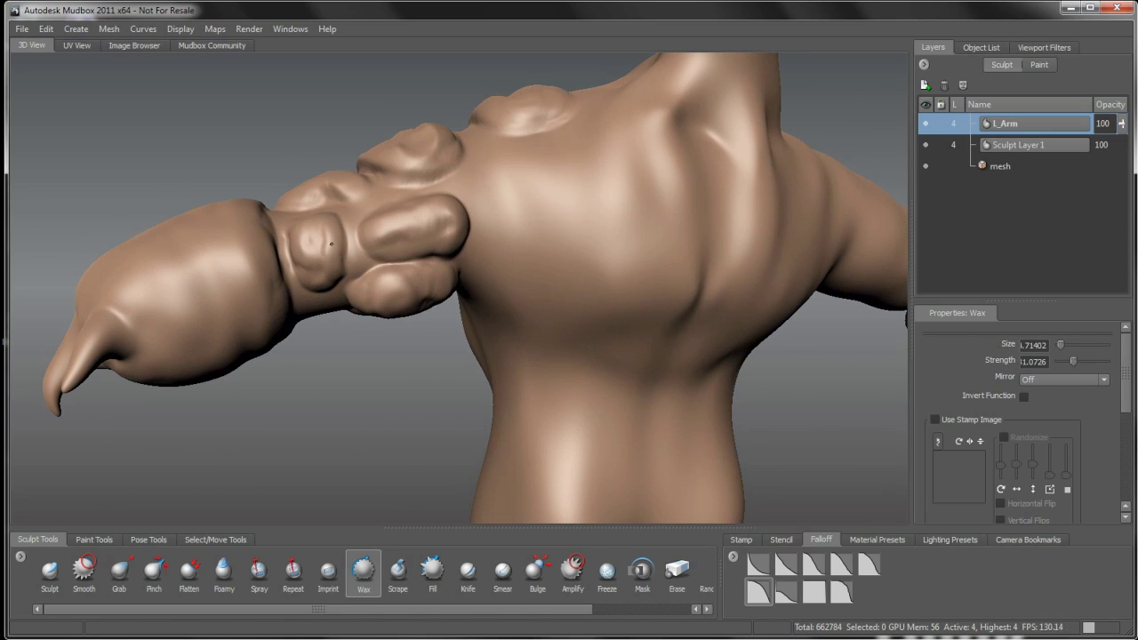
mouse_move(310, 225)
left_mouse_down("alt")
mouse_move(327, 286)
mouse_move(305, 194)
mouse_move(464, 300)
left_mouse_up("alt")
mouse_move(450, 326)
left_mouse_down()
mouse_move(454, 309)
mouse_move(463, 334)
mouse_move(435, 294)
left_mouse_up()
mouse_move(434, 225)
left_mouse_down()
mouse_move(429, 249)
mouse_move(449, 184)
mouse_move(439, 160)
left_mouse_up()
Review the full figure from the front to check the overall silhouette of the rocky arm and leg
mouse_move(441, 253)
left_mouse_down("alt")
mouse_move(451, 208)
mouse_move(457, 290)
mouse_move(765, 333)
mouse_move(749, 325)
left_mouse_up("alt")
right_click_drag(749, 325, 635, 275, "alt")
middle_click_drag(660, 293, 723, 218, "alt")
right_click_drag(724, 218, 706, 194, "alt")
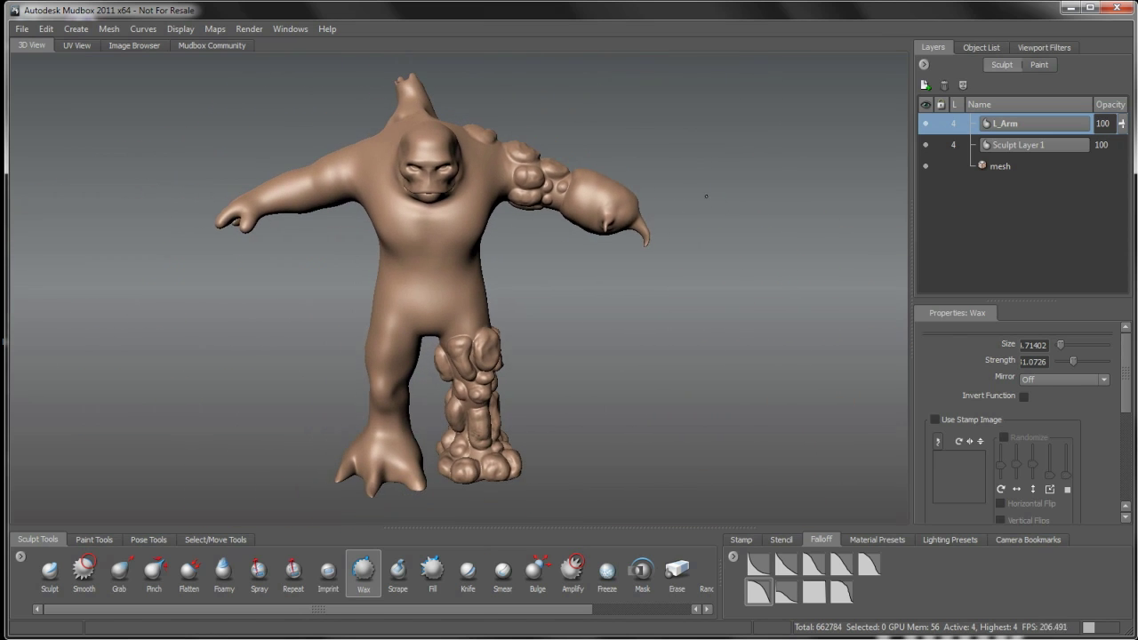
middle_click_drag(706, 194, 718, 212, "alt")
left_click_drag(718, 248, 725, 287, "alt")
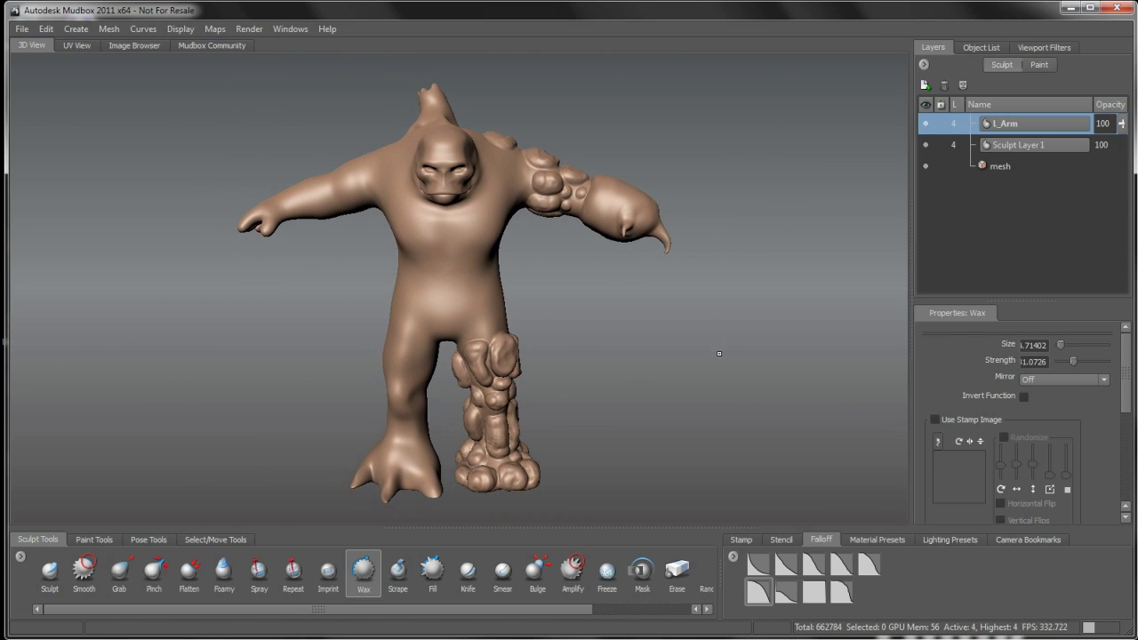